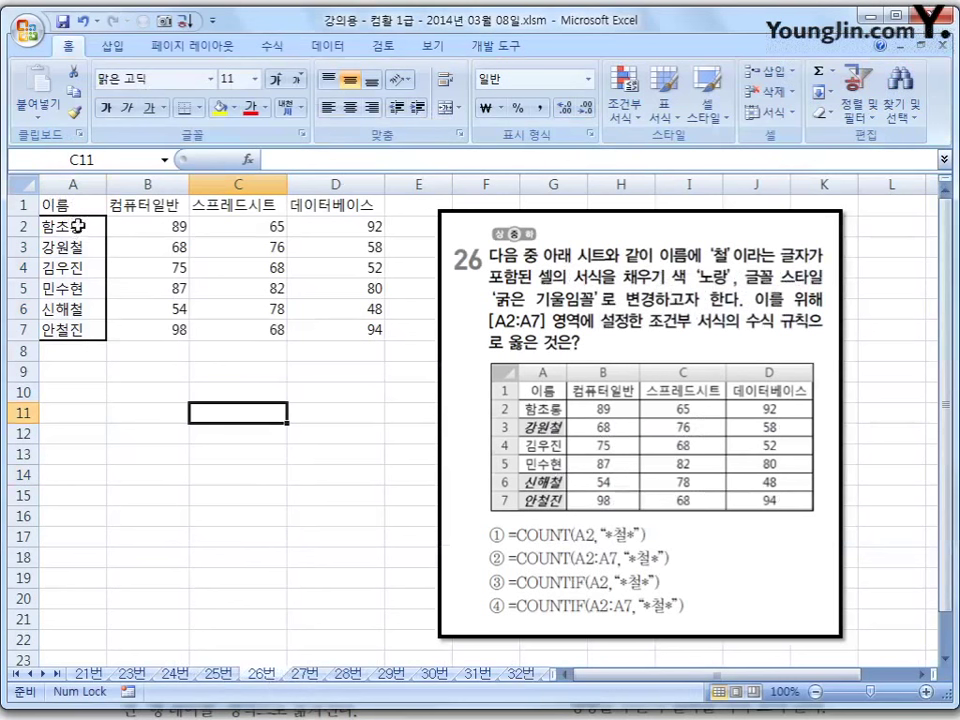
Step: Create a formula-based conditional formatting rule for A2:A7 using the formula =countif(a2,"*철*")
drag(88, 227, 90, 332)
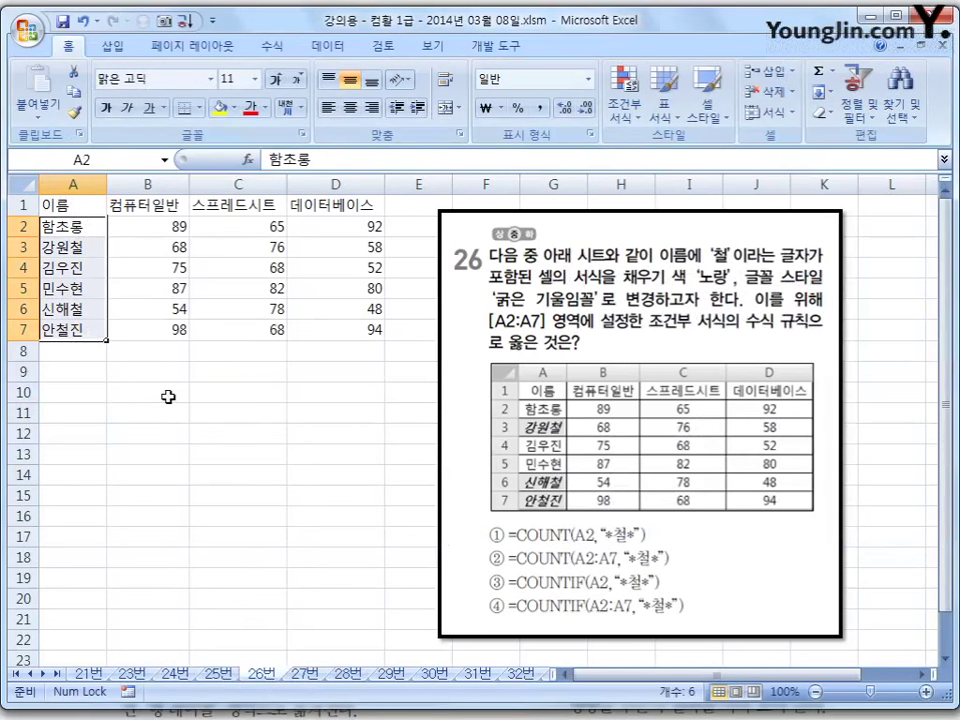
click(150, 371)
drag(75, 227, 96, 332)
click(629, 108)
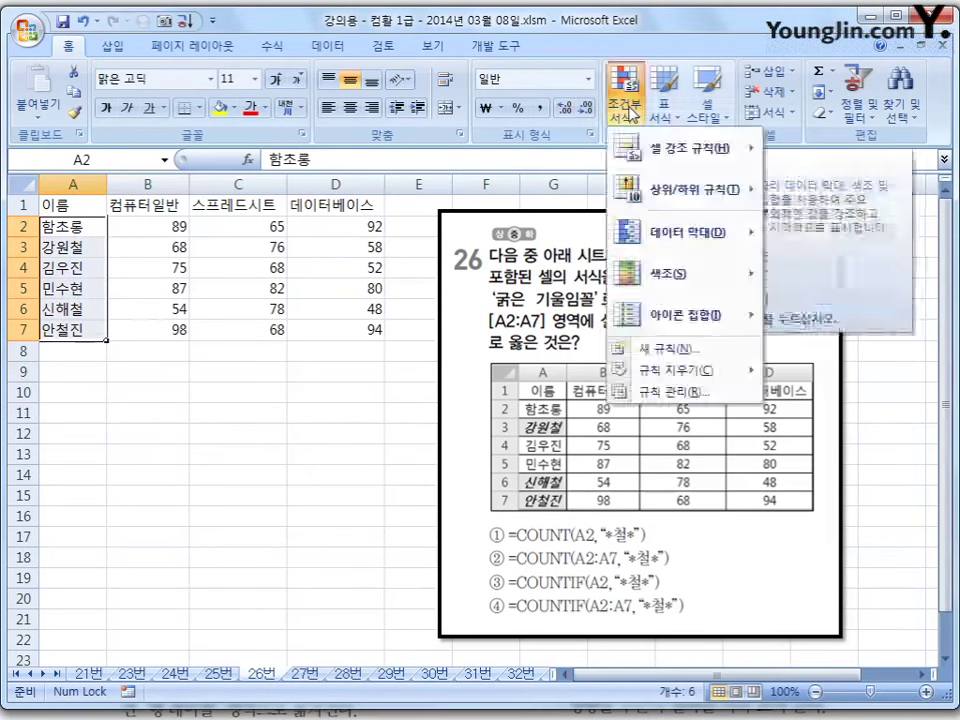
click(680, 349)
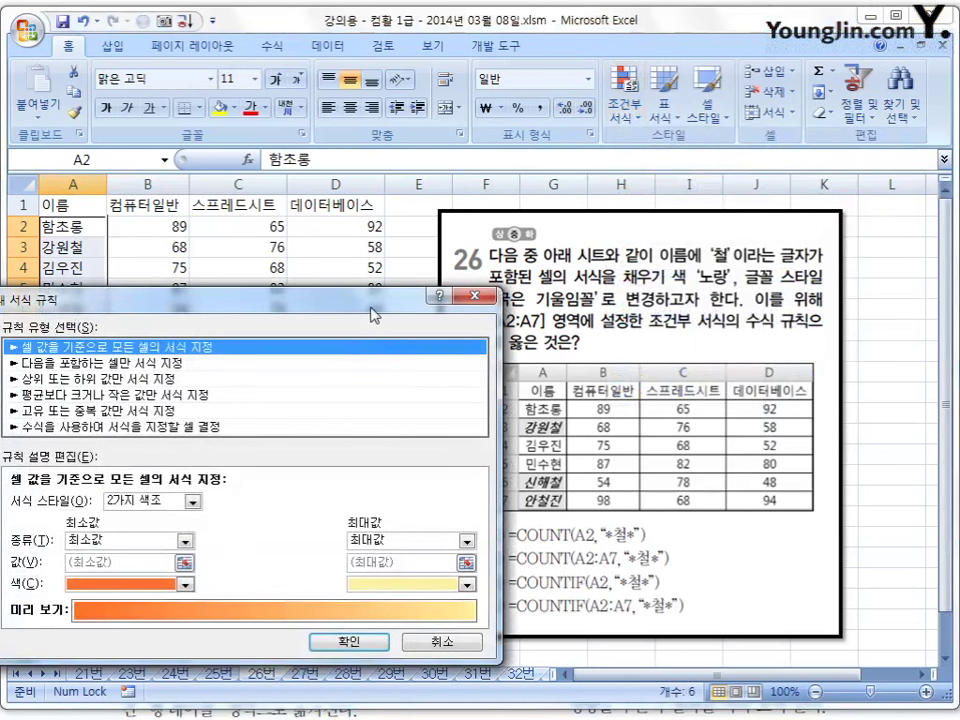
drag(372, 315, 410, 168)
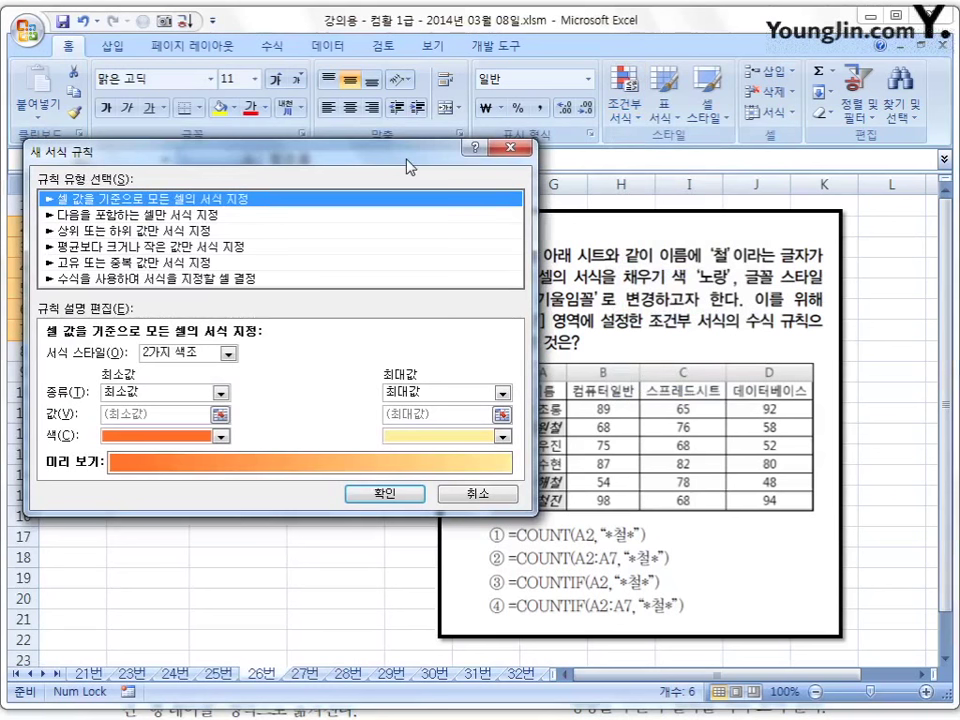
click(109, 280)
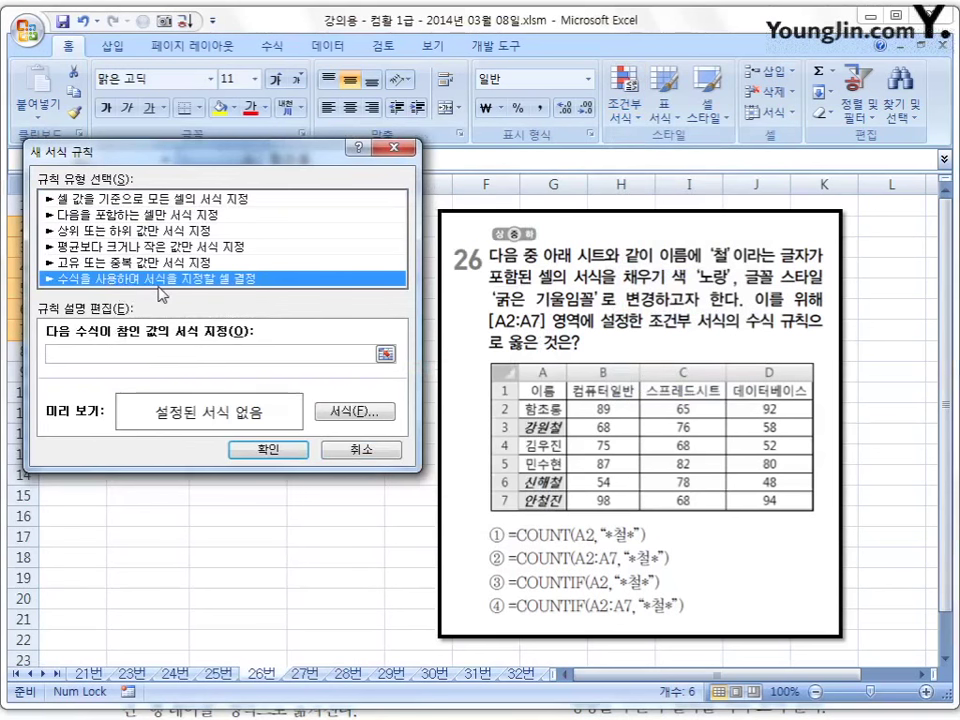
click(100, 355)
text(ㅋ)
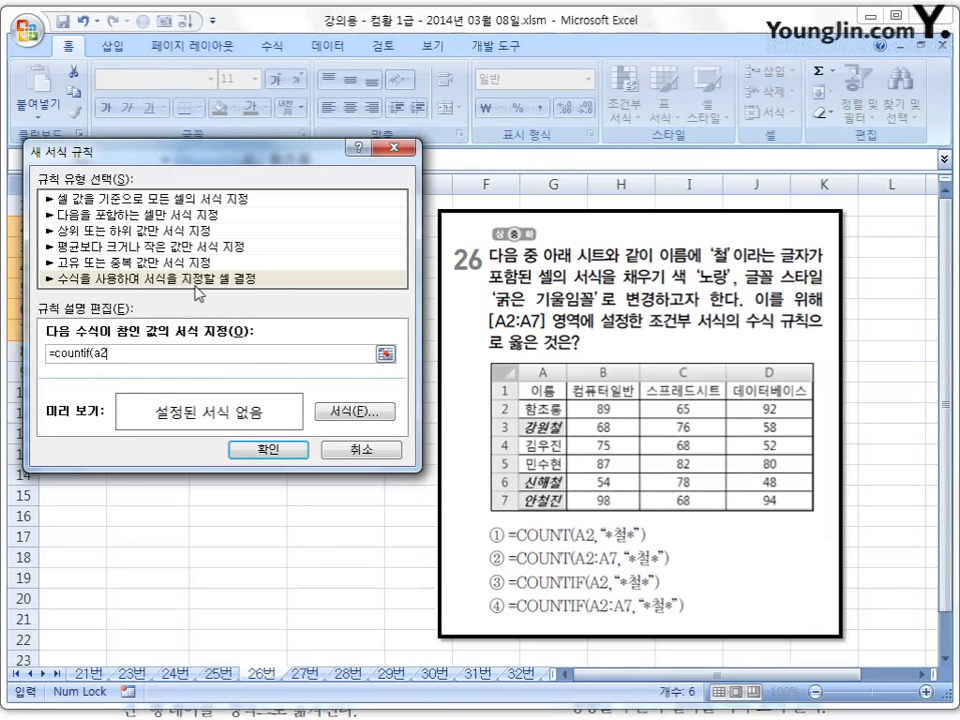
text("*철*)
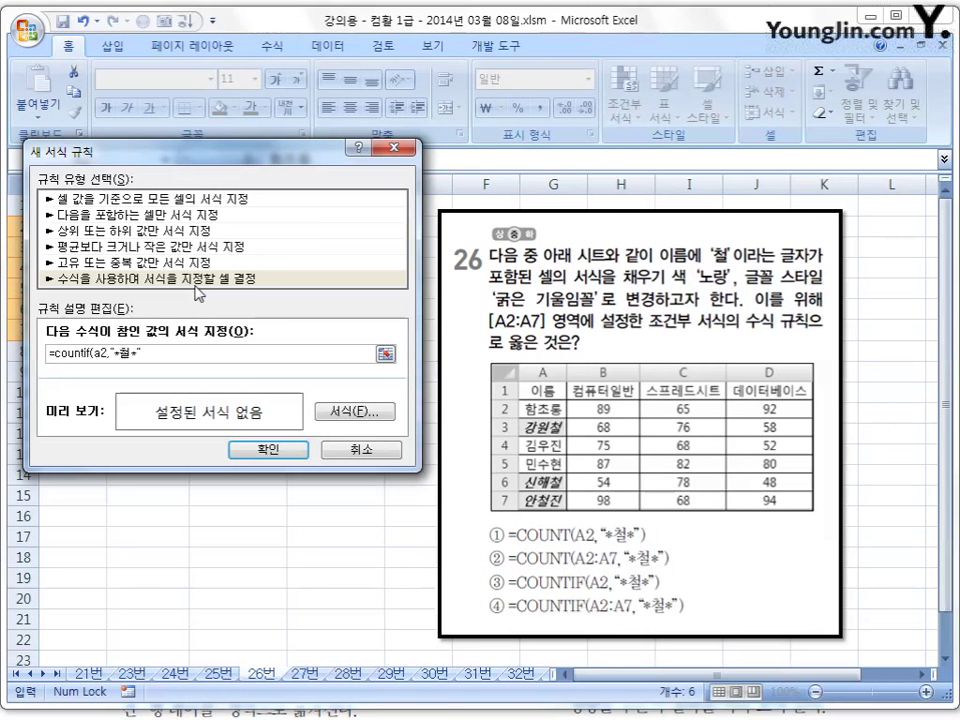
text())
Step: Give the rule a yellow fill and the bold italic (굵은 기울임꼴) font style, and apply it to the names
click(355, 411)
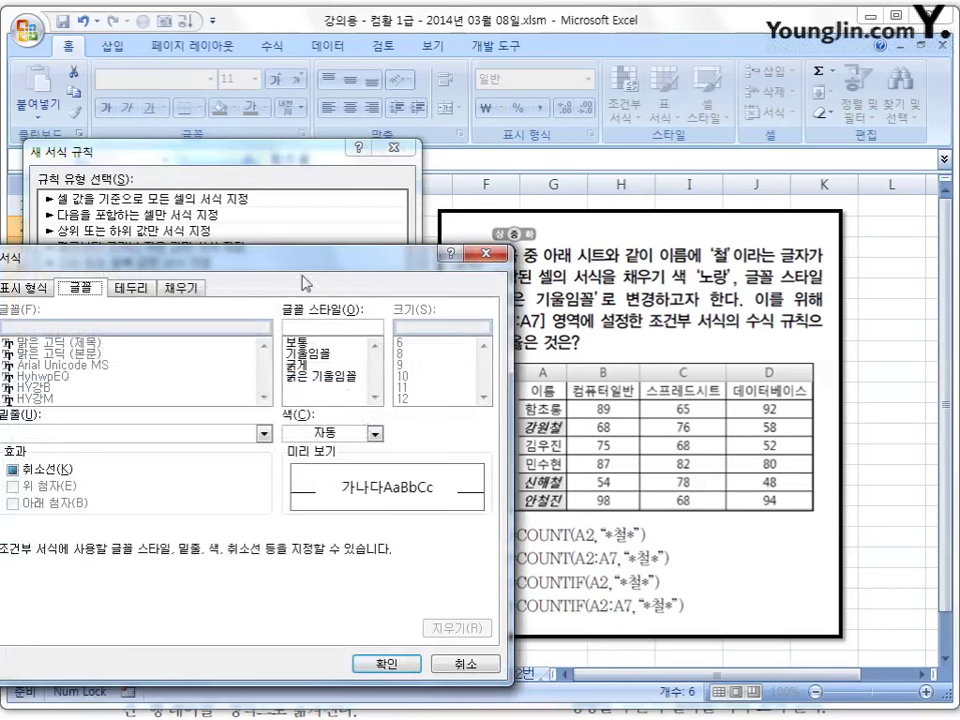
click(183, 287)
drag(258, 262, 443, 243)
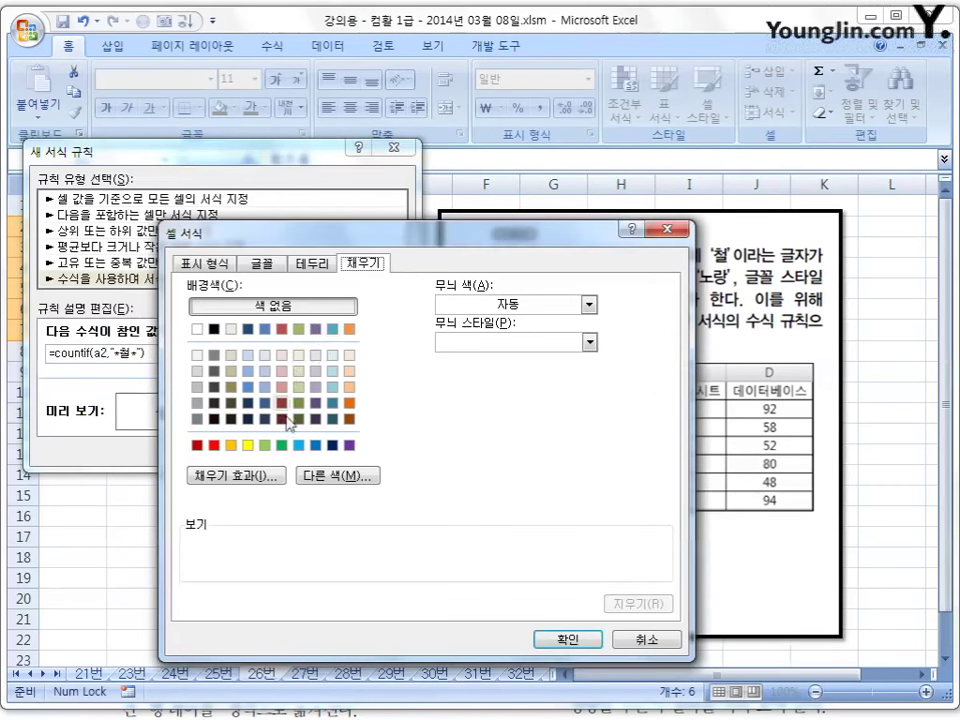
click(247, 445)
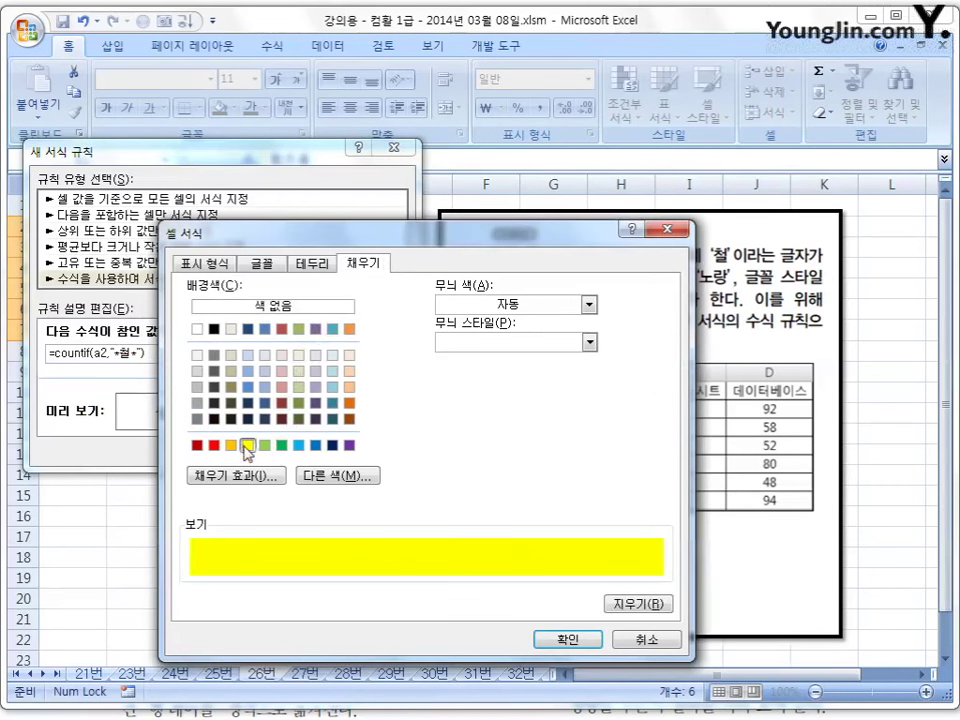
click(261, 263)
click(524, 352)
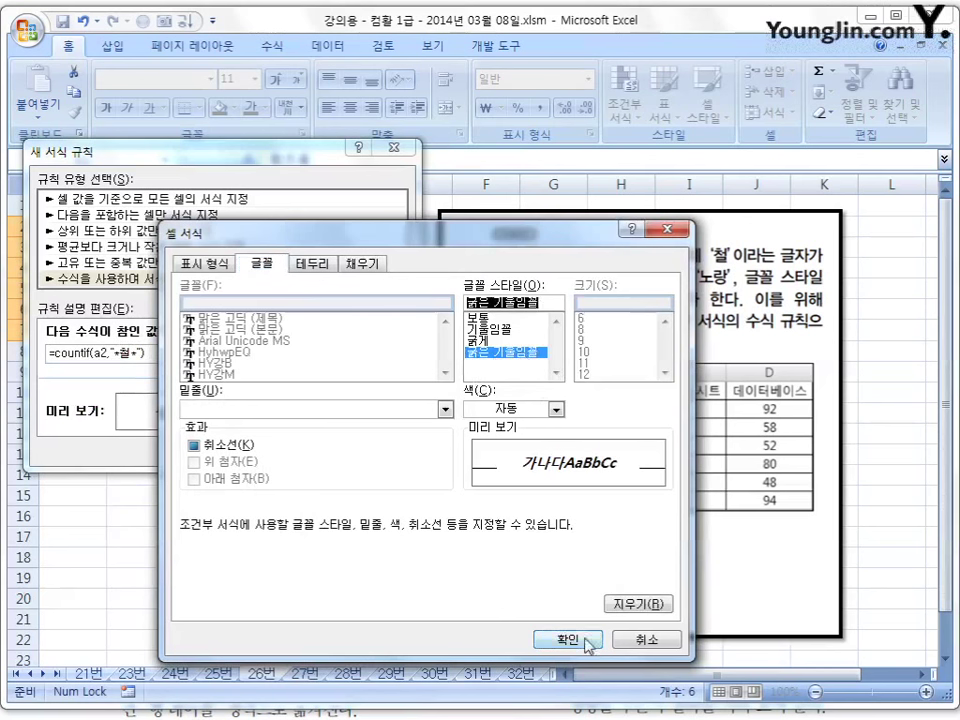
click(563, 639)
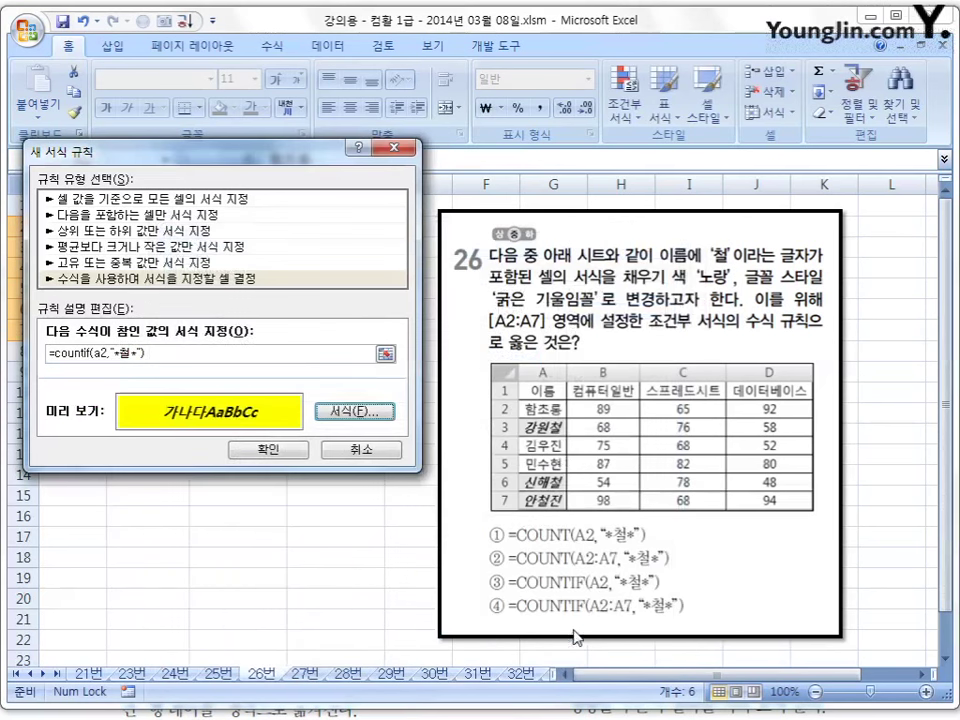
click(281, 451)
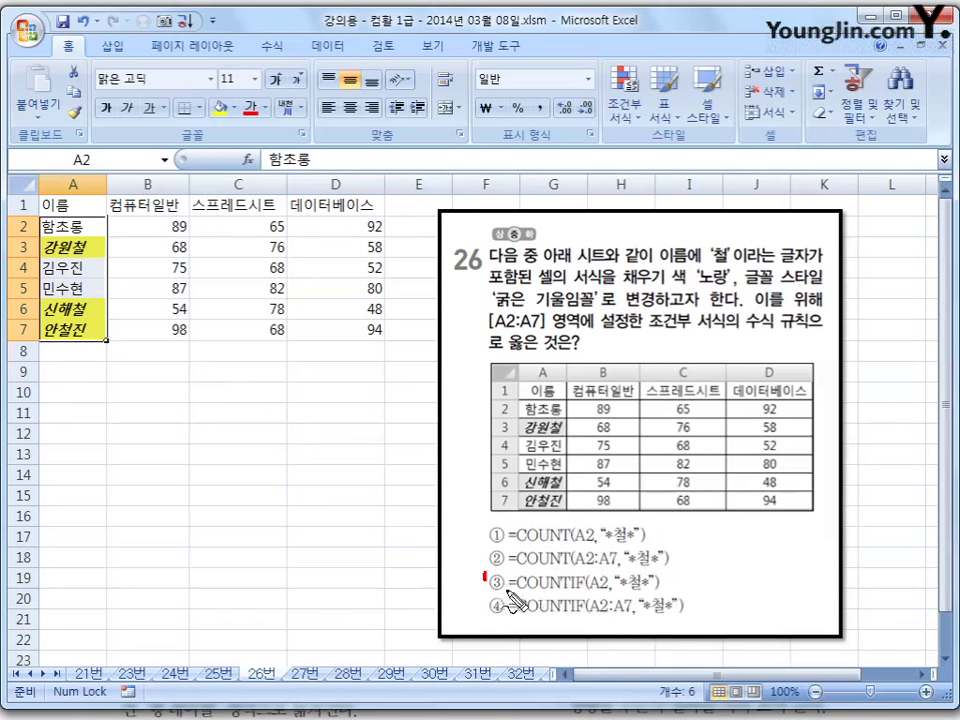
Step: Mark and underline answer ③ of question 26 with the pen, circle the names in its table, and clear the marks
mouse_move(496, 567)
mouse_down()
mouse_move(506, 584)
mouse_move(660, 592)
mouse_up()
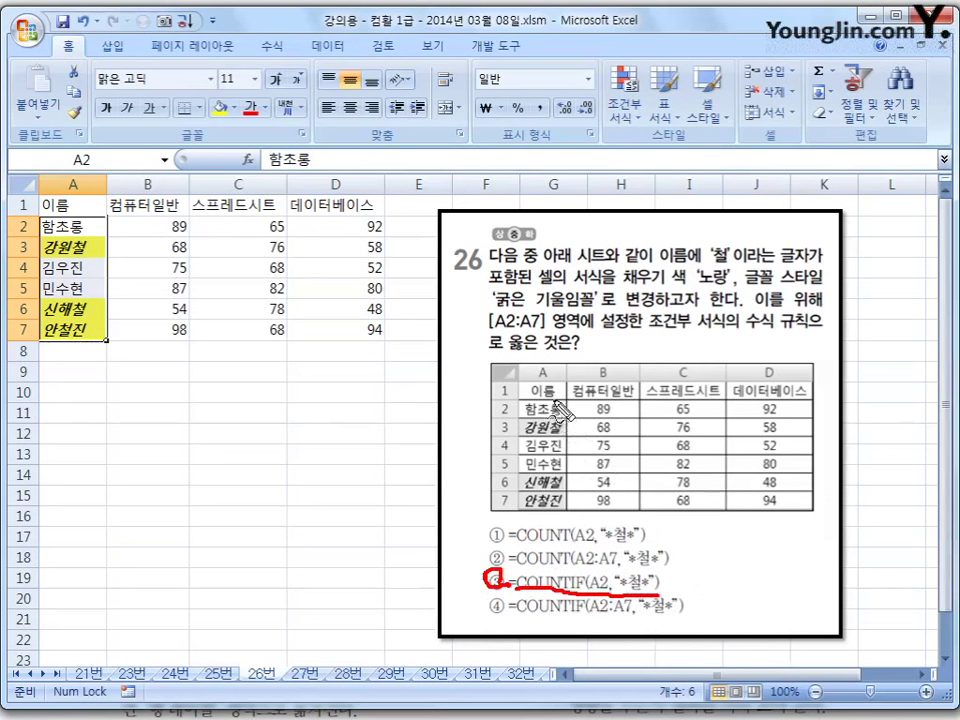
mouse_move(553, 402)
mouse_down()
mouse_move(578, 463)
mouse_move(557, 514)
mouse_move(517, 460)
mouse_move(525, 412)
mouse_move(548, 400)
mouse_move(578, 432)
mouse_up()
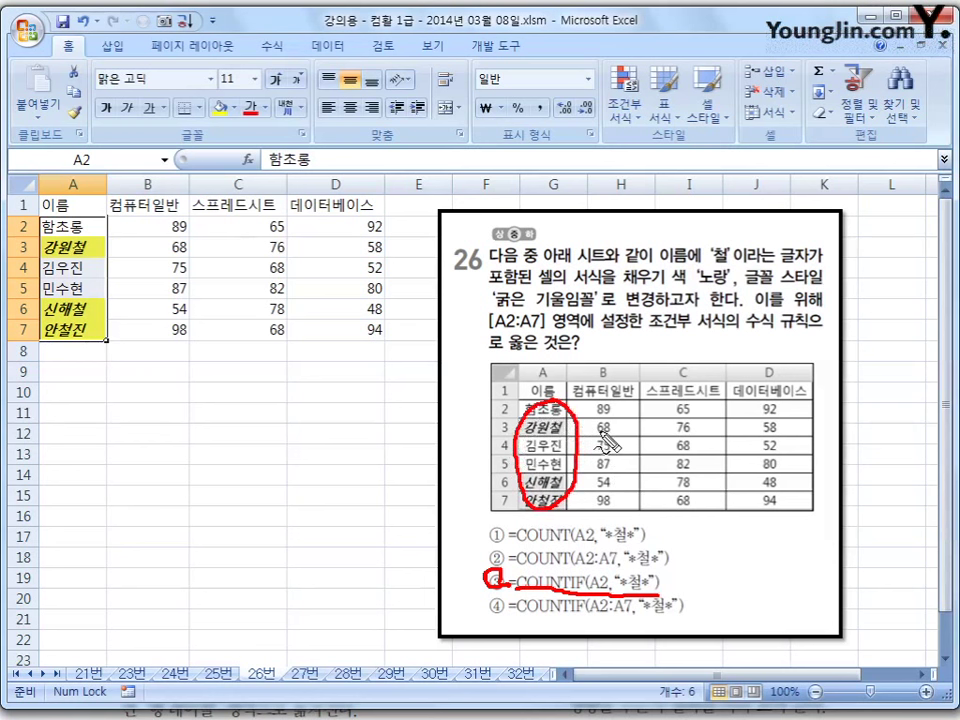
key(Escape)
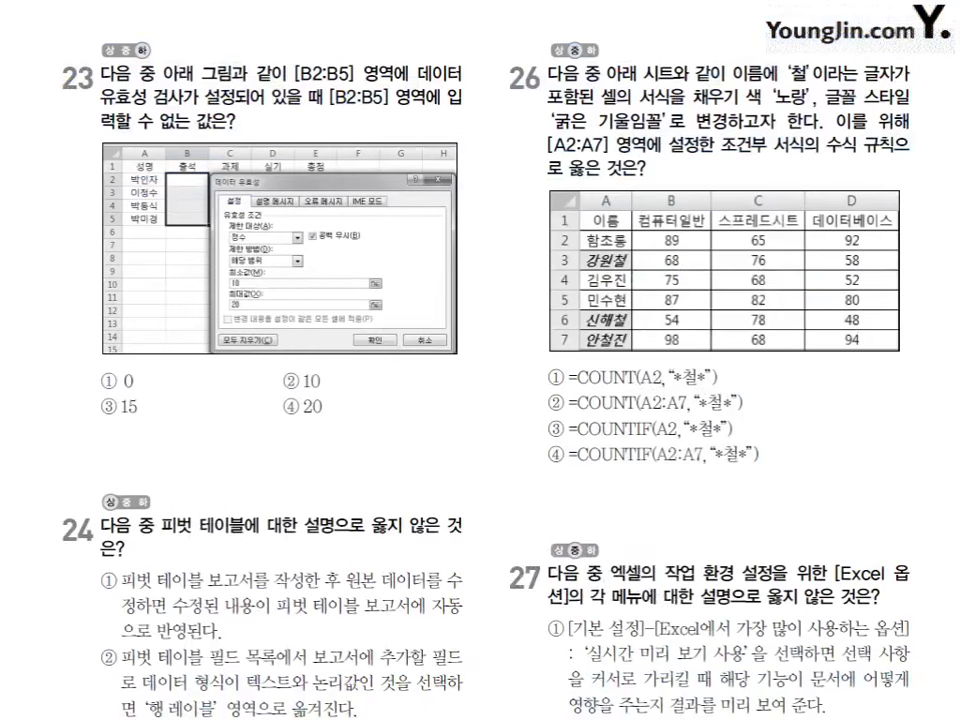
Step: Circle '않은' in question 27 of the exam page, underline the option path and '실시간 미리 보기 사용' in answer ①, and clear the marks
scroll(471, 450, down, 5)
scroll(503, 445, down, 3)
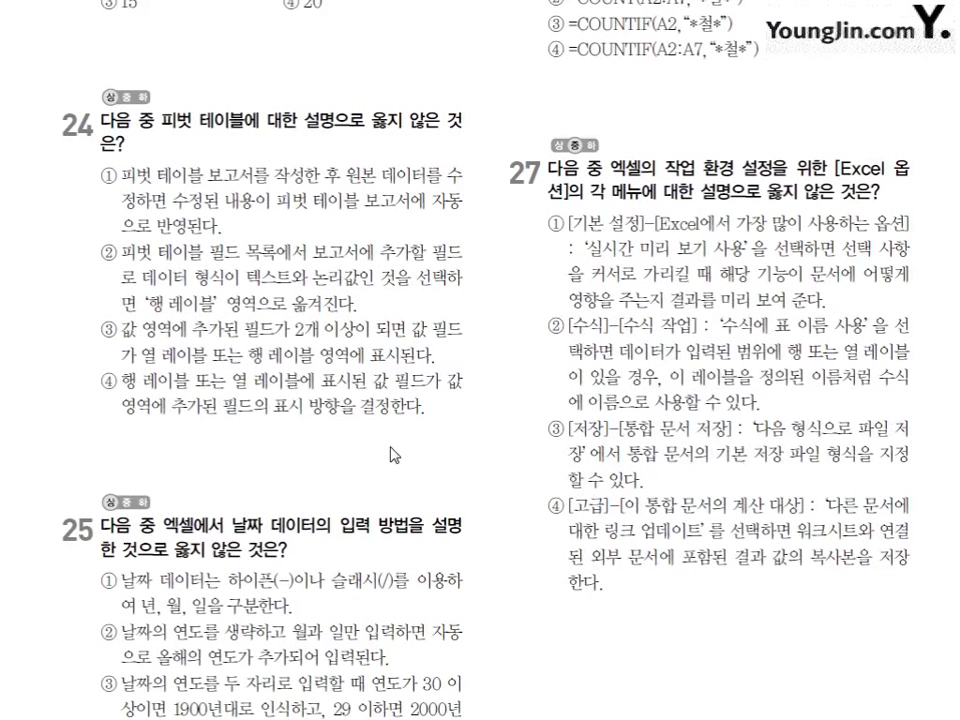
key(ctrl+2)
drag(815, 172, 820, 173)
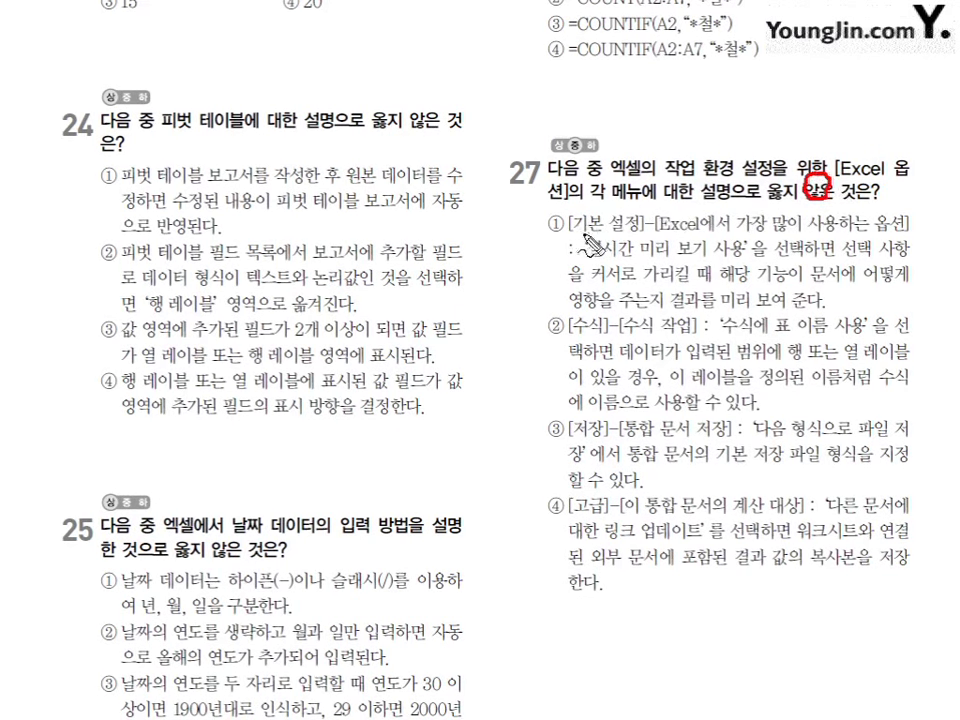
drag(567, 241, 880, 236)
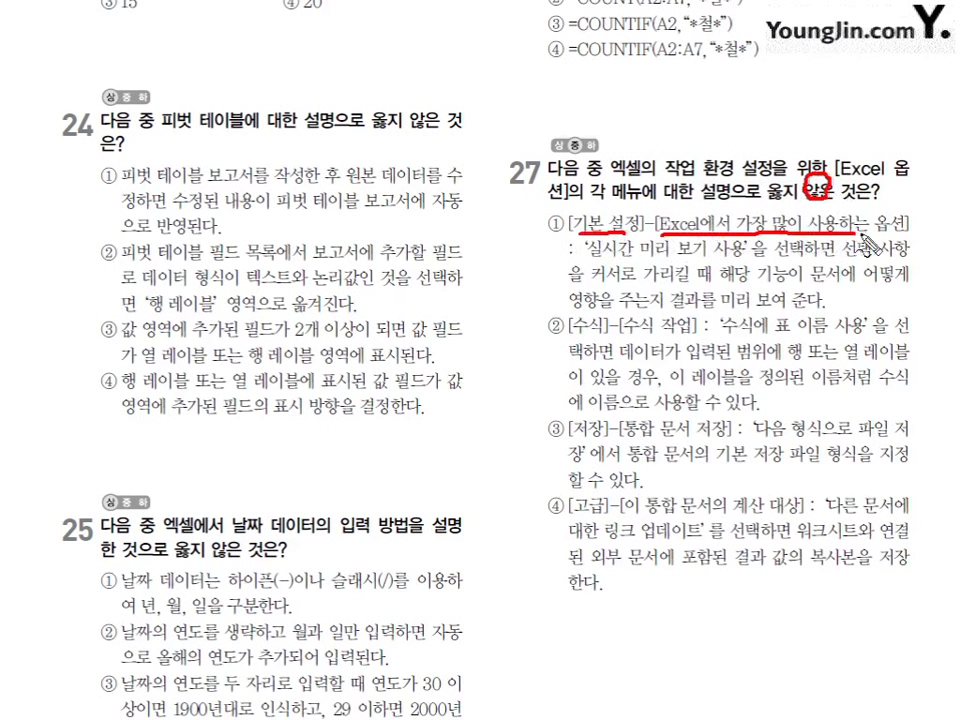
drag(588, 268, 752, 268)
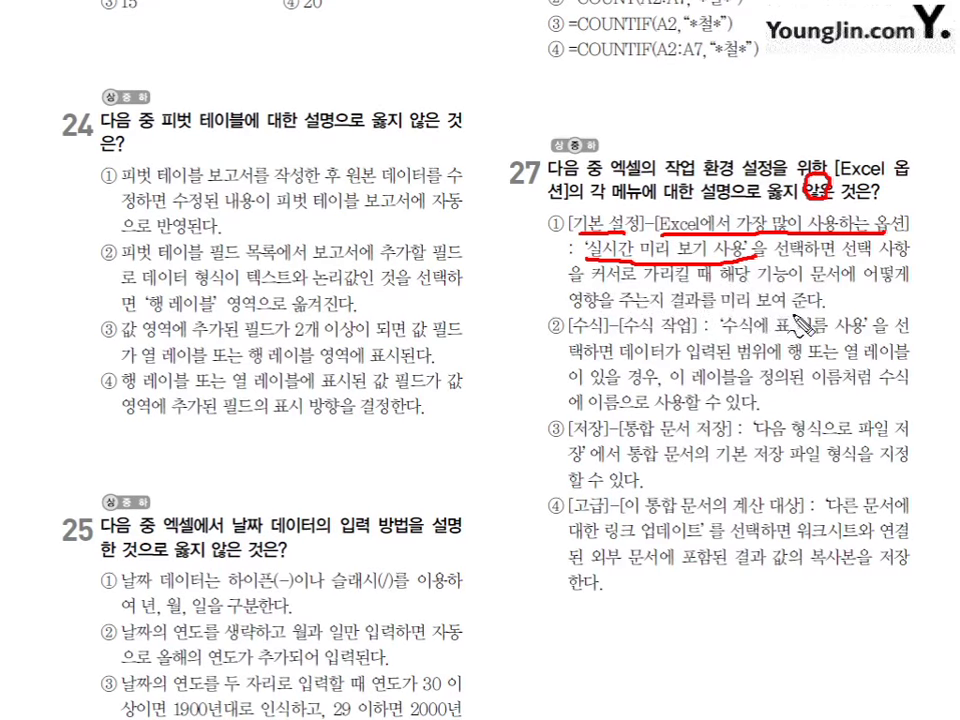
key(Escape)
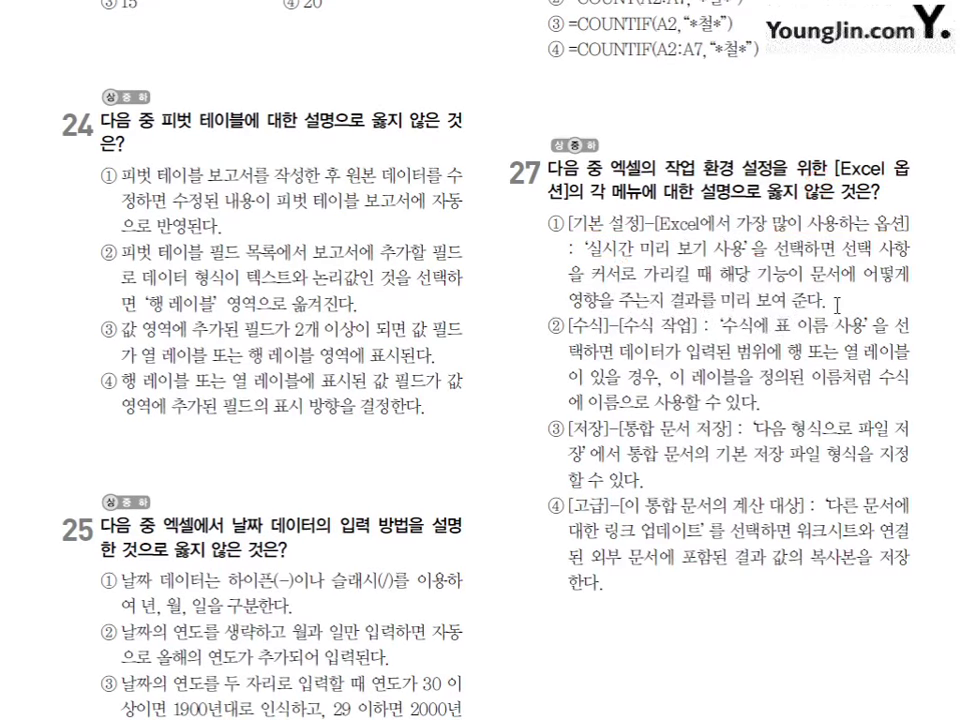
Step: Switch back to Excel, show the 27번 sheet, and slightly enlarge and reposition the question picture
key(Escape)
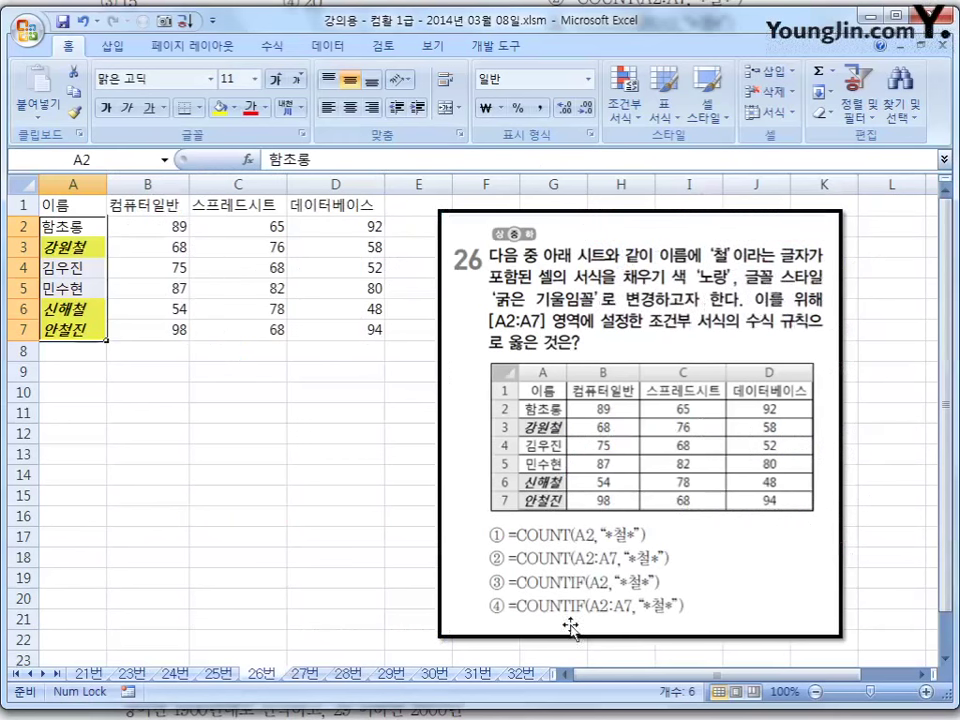
click(303, 673)
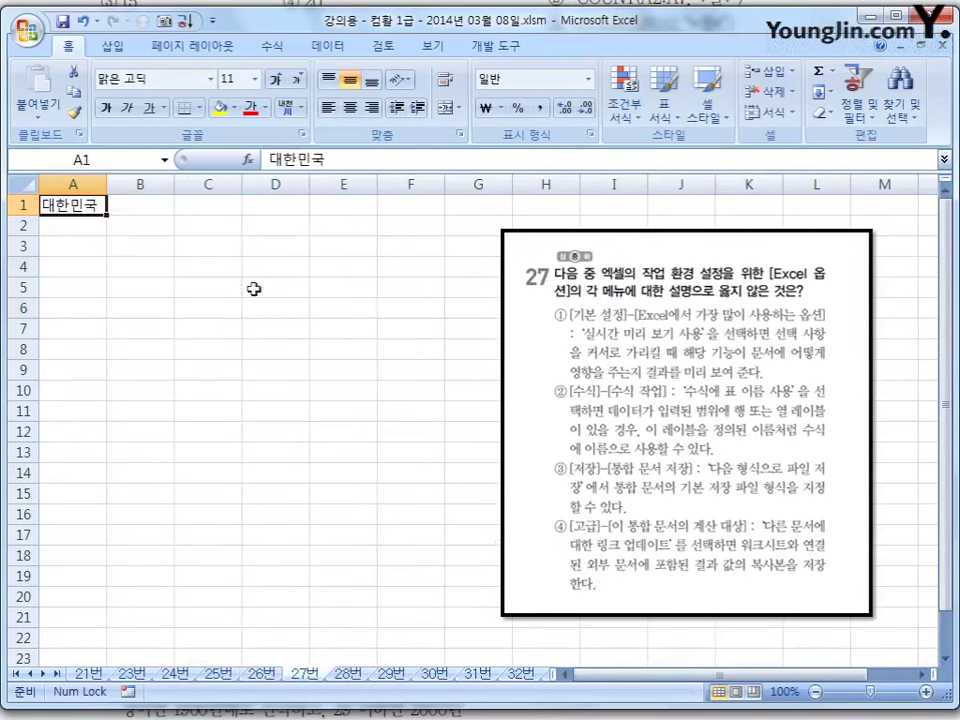
click(621, 347)
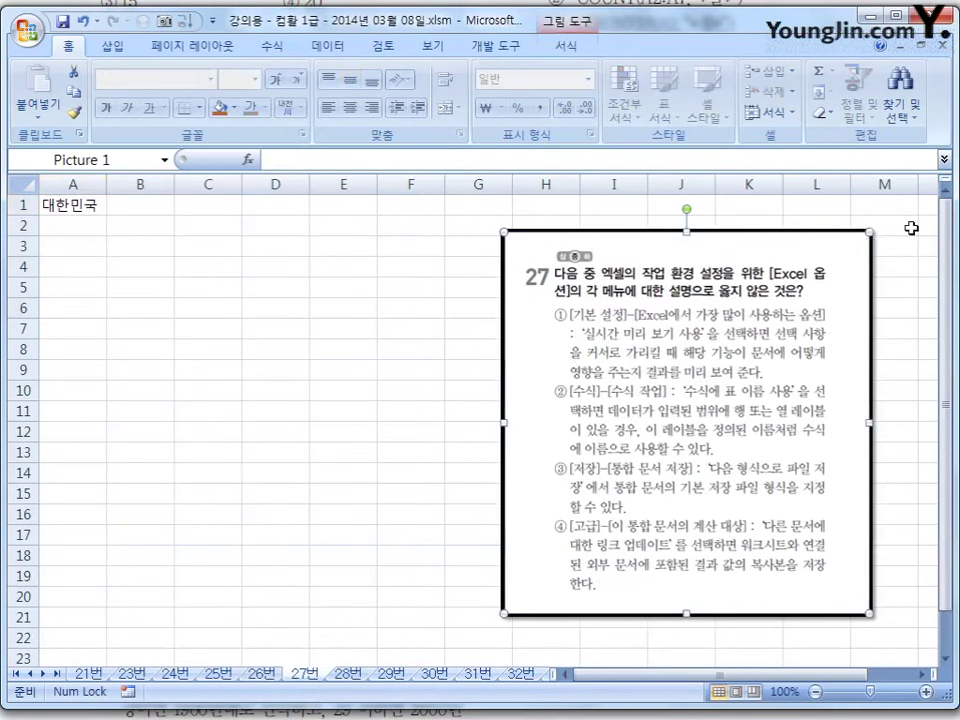
drag(872, 232, 897, 204)
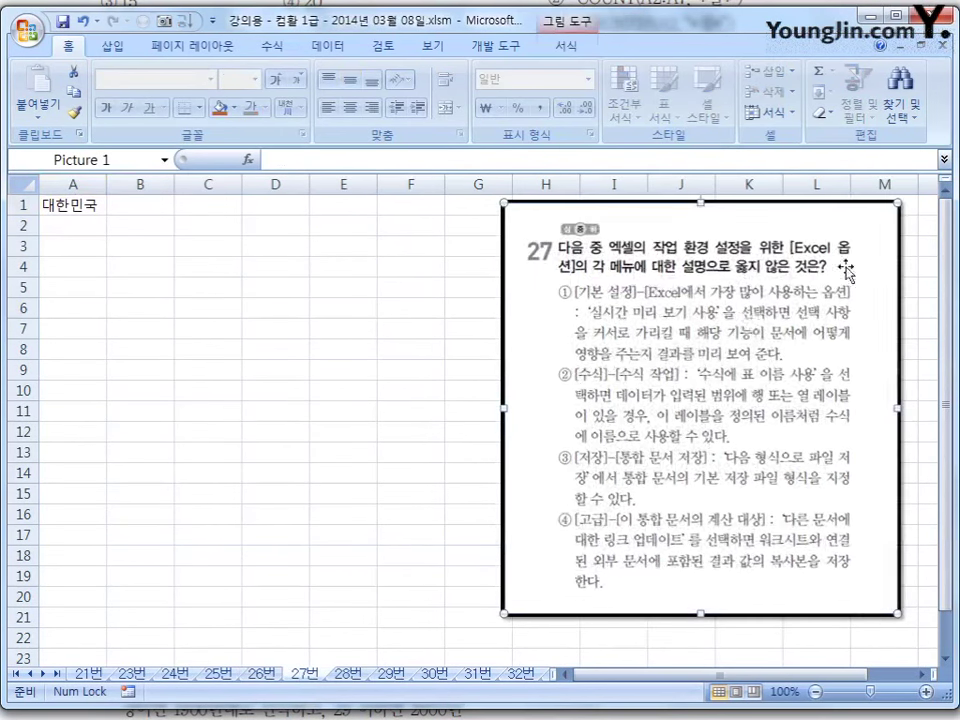
drag(631, 358, 634, 374)
Step: Preview larger font sizes on cell A1 without applying any
click(100, 208)
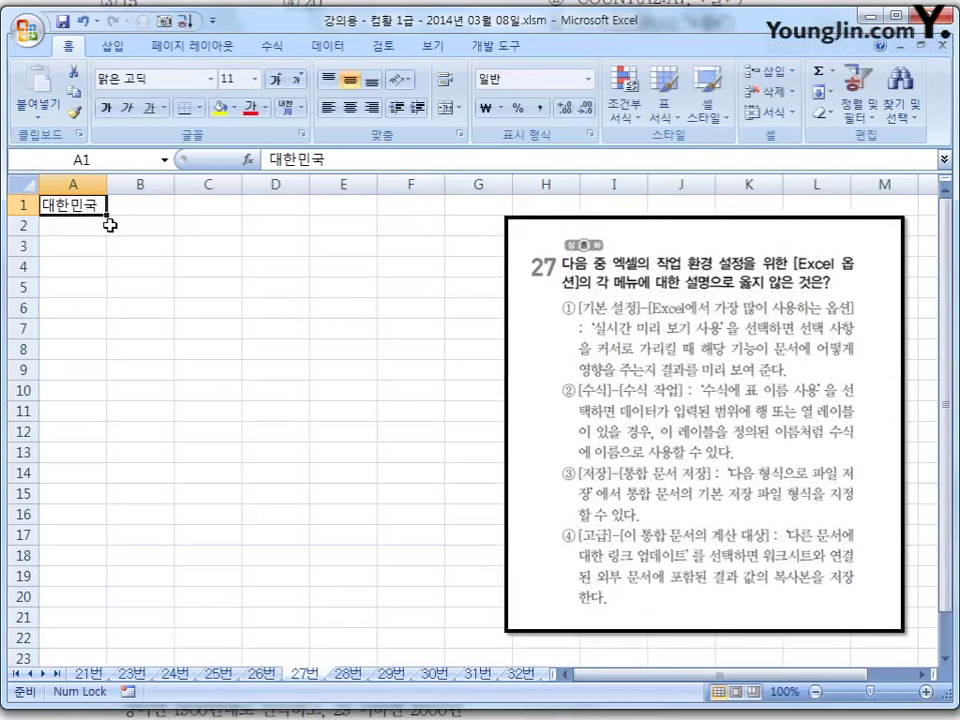
click(256, 79)
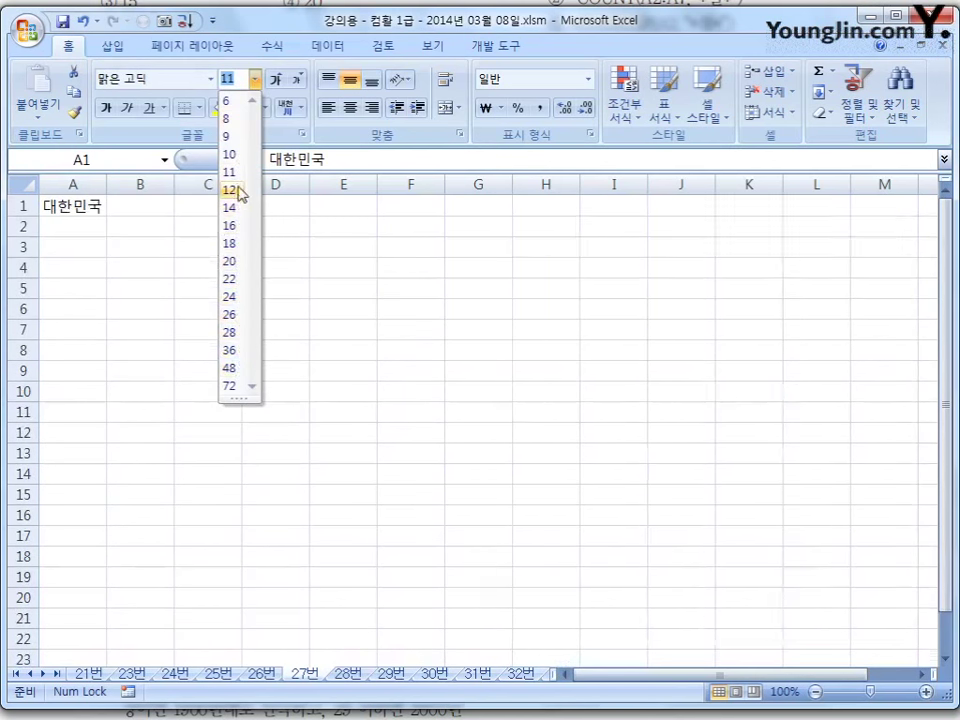
click(176, 243)
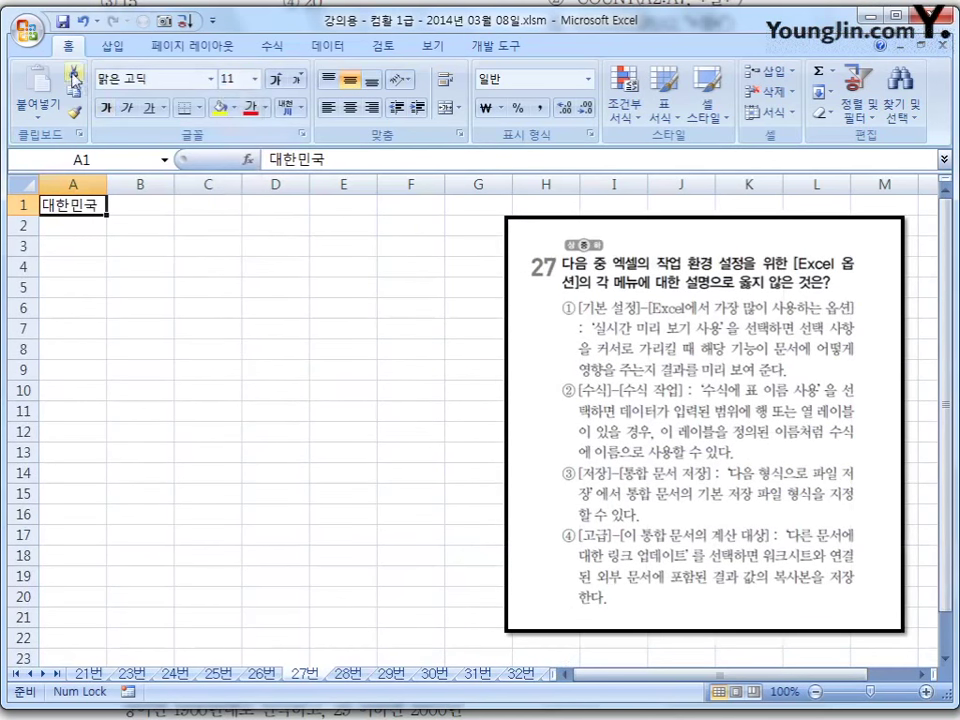
Step: Examine the '실시간 미리 보기 사용' setting in the Excel options' basic settings and leave without saving
click(28, 28)
click(368, 440)
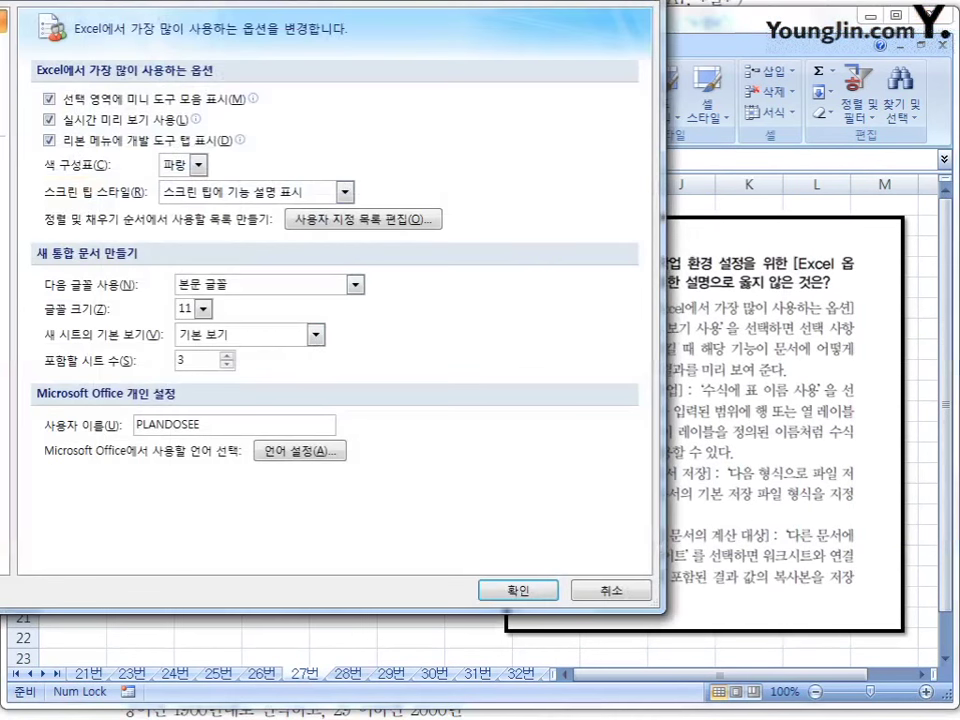
drag(416, 5, 615, 42)
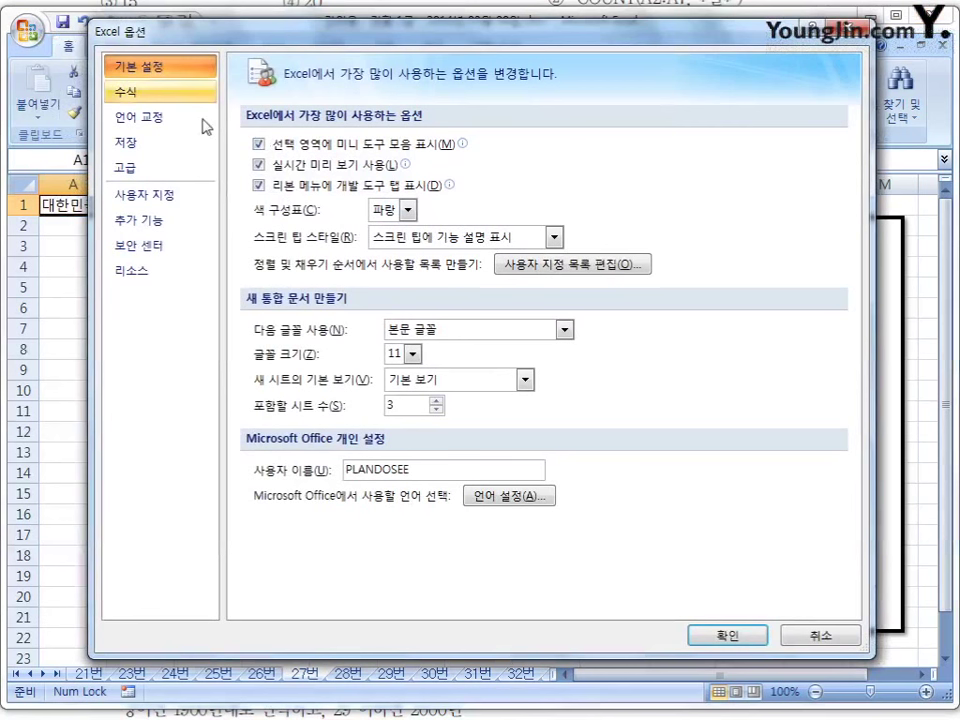
click(262, 168)
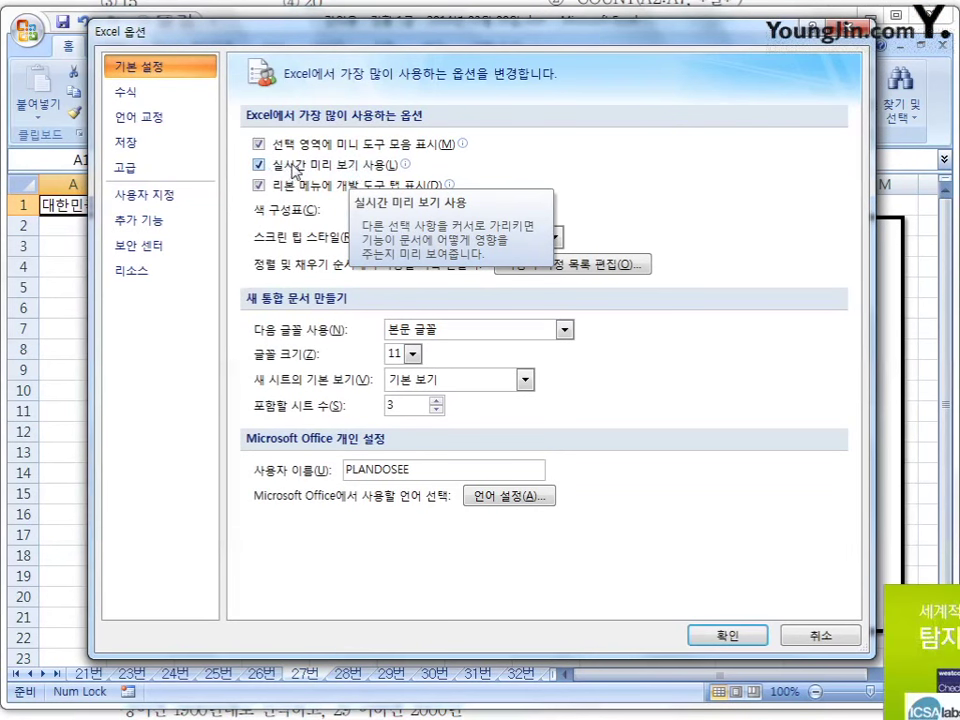
click(821, 634)
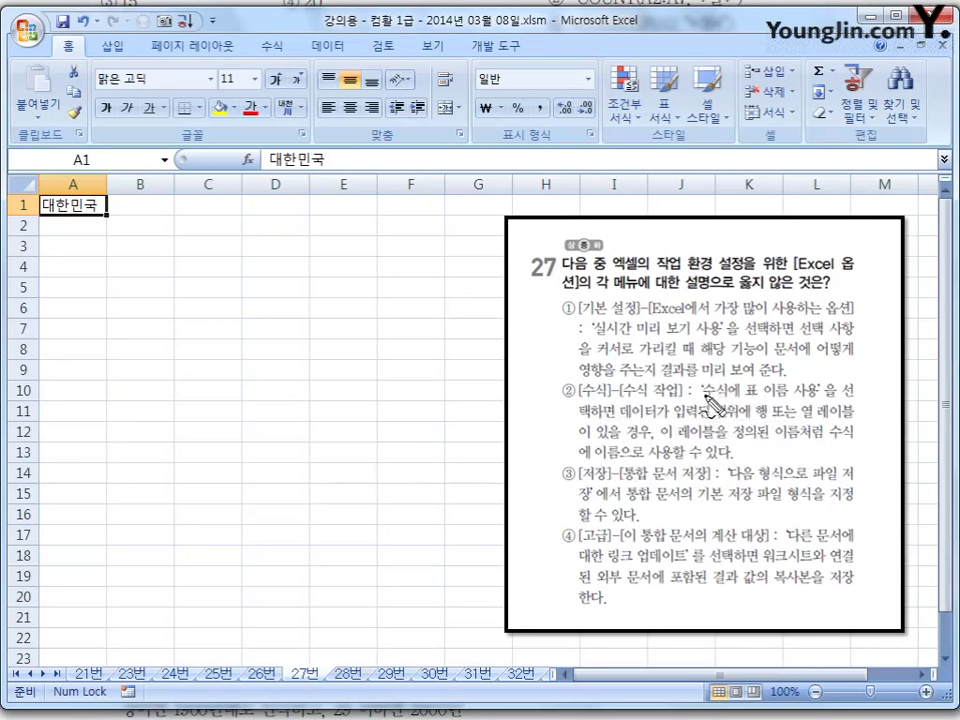
Step: Underline '수식에 표 이름 사용' in answer ② of question 27 with the pen and circle the answer numbers ① to ④
drag(702, 401, 806, 401)
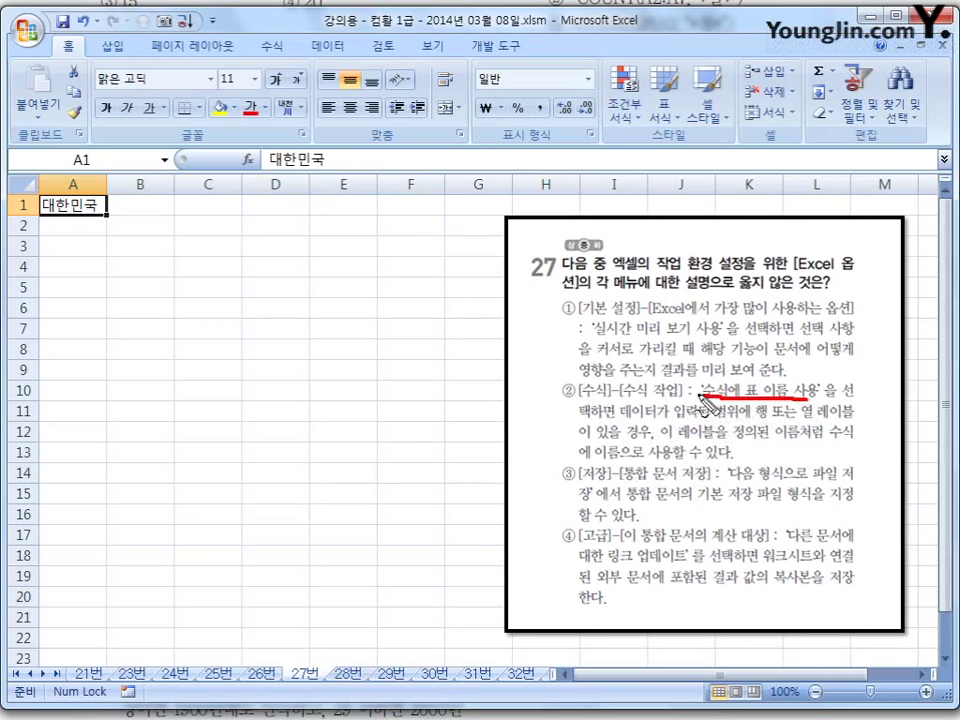
mouse_move(580, 297)
mouse_down()
mouse_move(595, 318)
mouse_move(594, 310)
mouse_up()
mouse_move(580, 378)
mouse_down()
mouse_move(556, 405)
mouse_move(582, 382)
mouse_up()
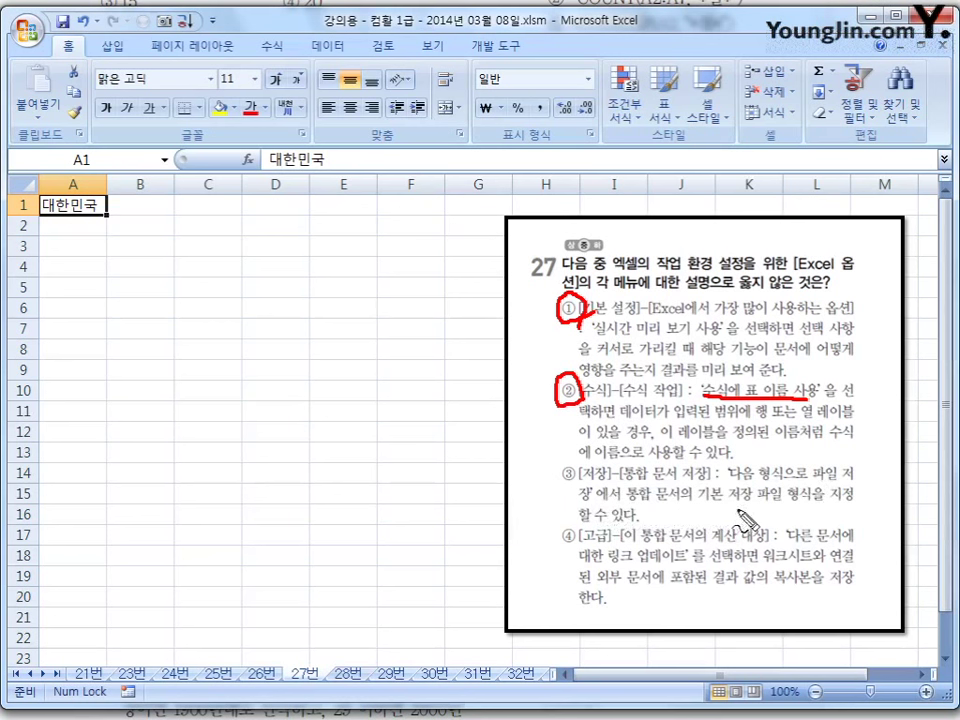
mouse_move(584, 462)
mouse_down()
mouse_move(560, 470)
mouse_move(578, 490)
mouse_move(557, 552)
mouse_move(566, 550)
mouse_up()
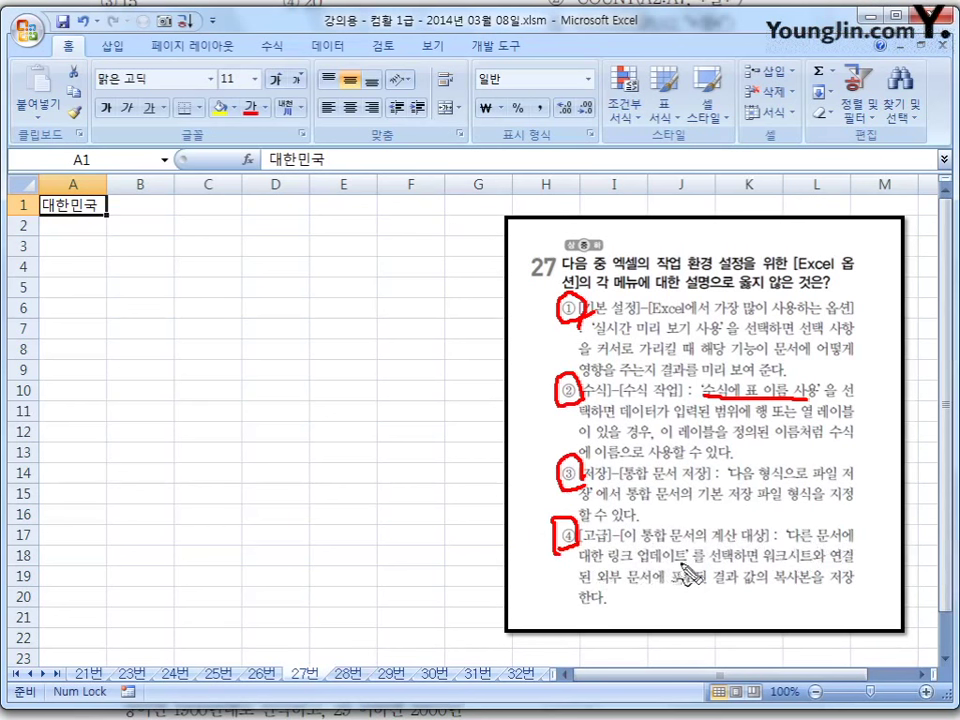
Step: Underline '다른 문서에 대한 링크 업데이트' in answer ④ with the pen, circle '링크', cross out '복사본', write 'update', and clear the markings
drag(797, 544, 843, 543)
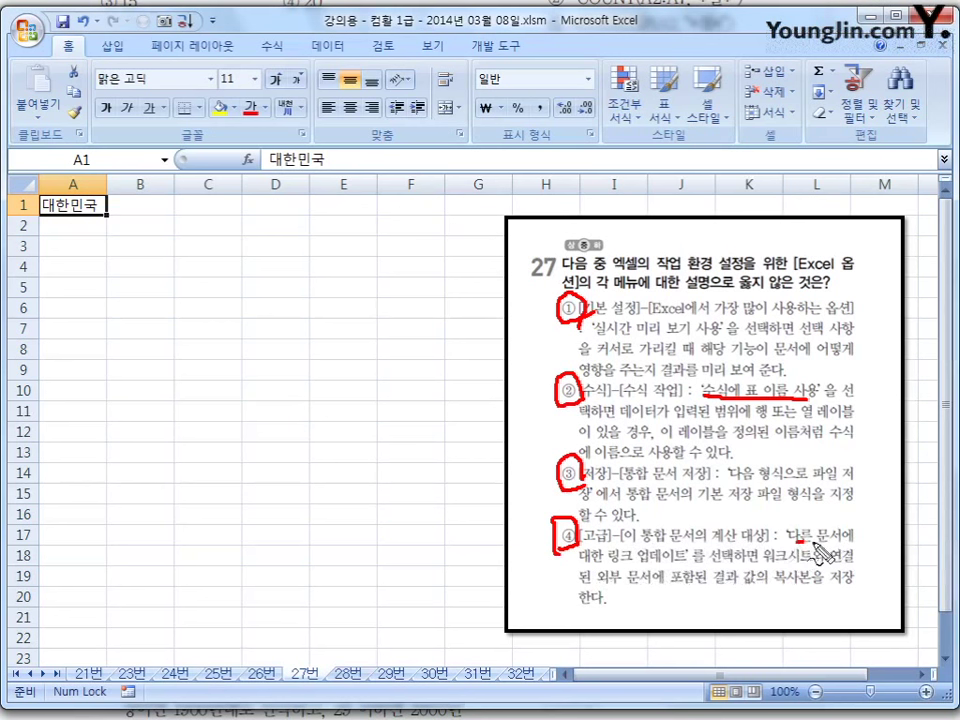
mouse_move(583, 557)
mouse_down()
mouse_move(628, 563)
mouse_move(605, 568)
mouse_move(640, 558)
mouse_up()
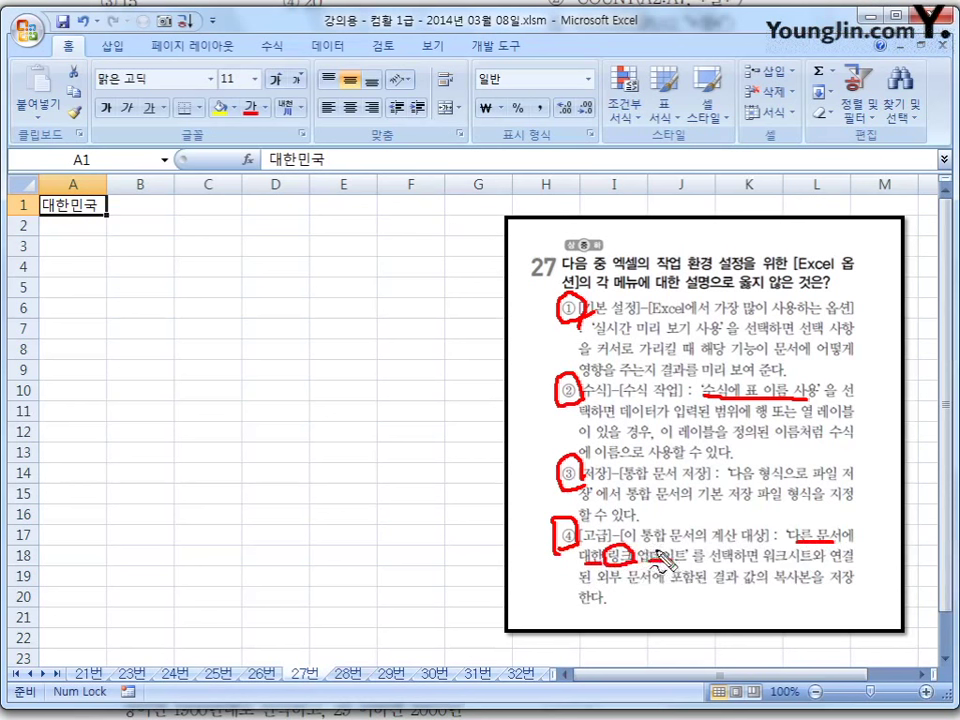
drag(650, 560, 672, 560)
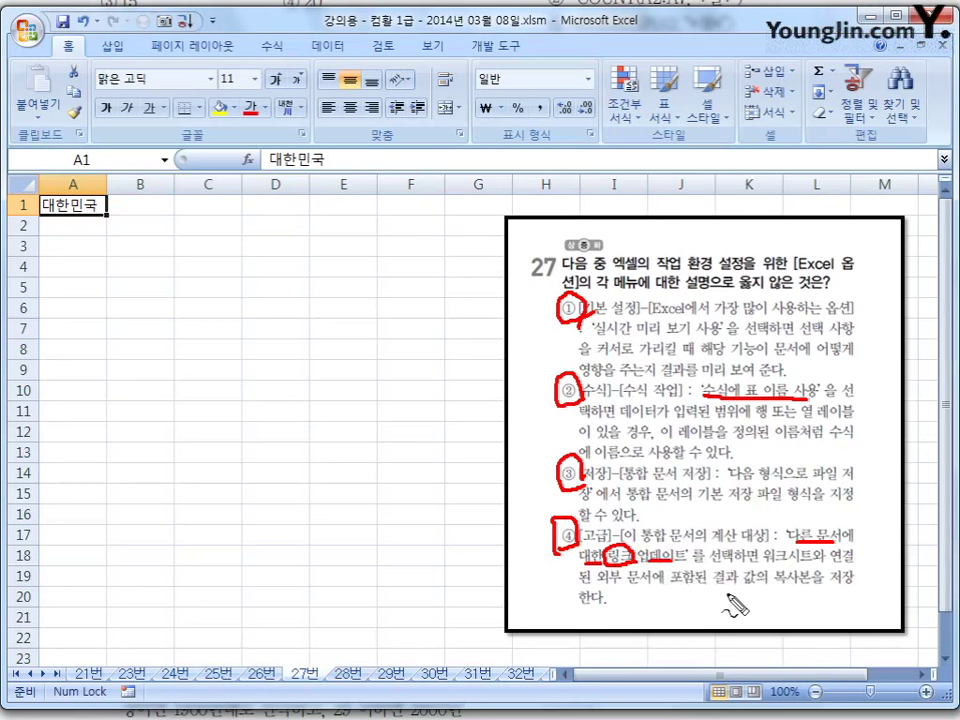
mouse_move(786, 566)
mouse_down()
mouse_move(806, 588)
mouse_move(790, 586)
mouse_up()
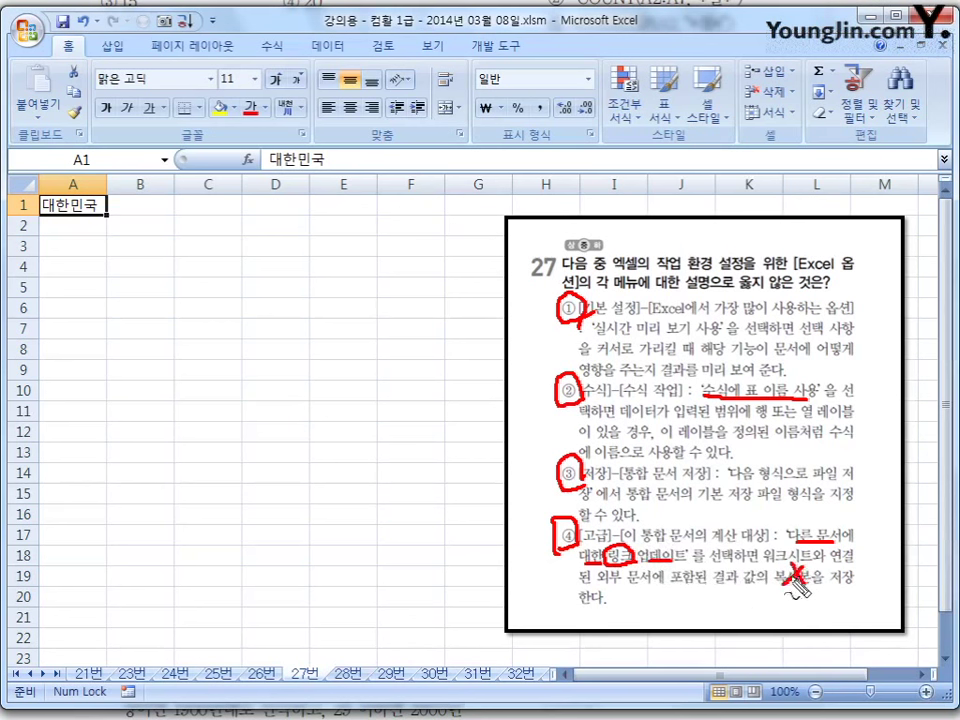
mouse_move(612, 497)
mouse_down()
mouse_move(735, 470)
mouse_move(673, 525)
mouse_move(702, 505)
mouse_move(805, 508)
mouse_up()
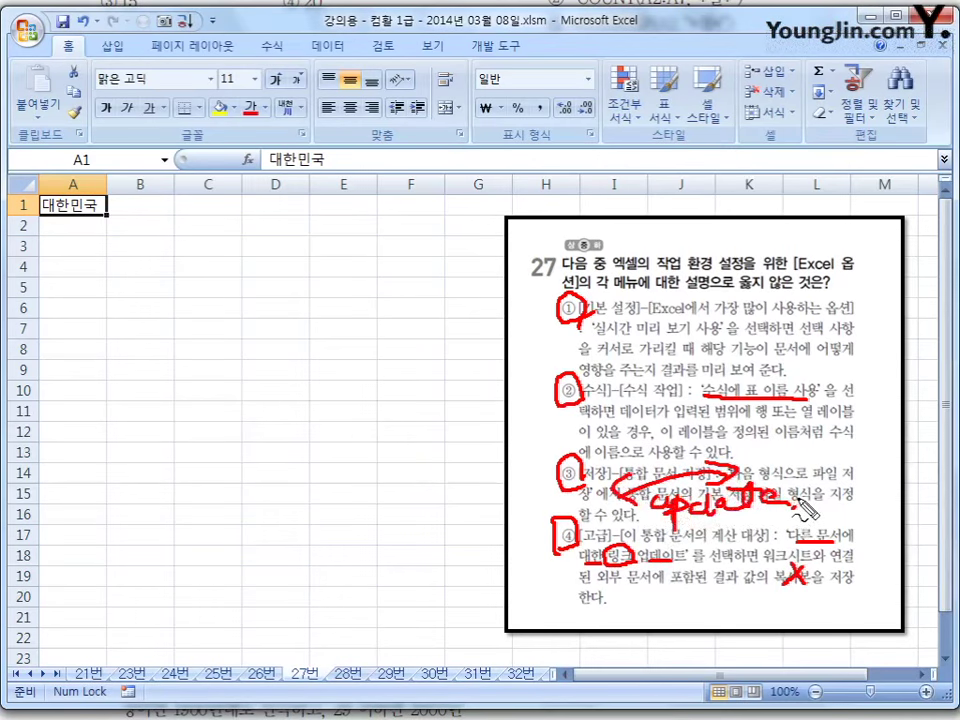
key(Escape)
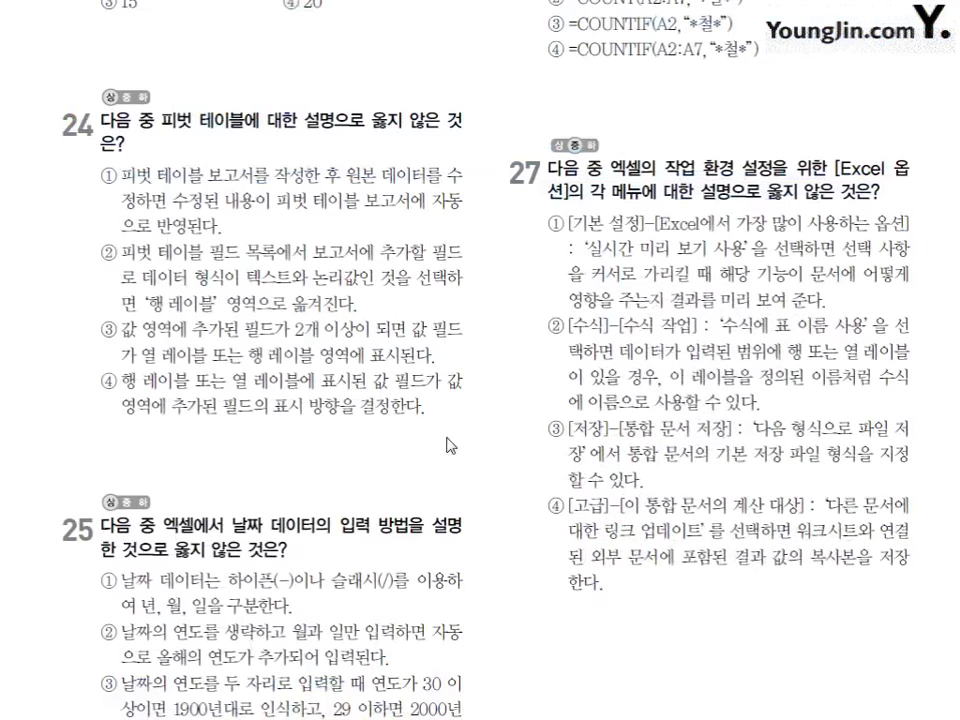
Step: Bring up question 28 in the exam document, switch back to Excel's 28번 sheet and widen the sheet-tab area through 40번
scroll(448, 448, down, 3)
scroll(523, 492, down, 3)
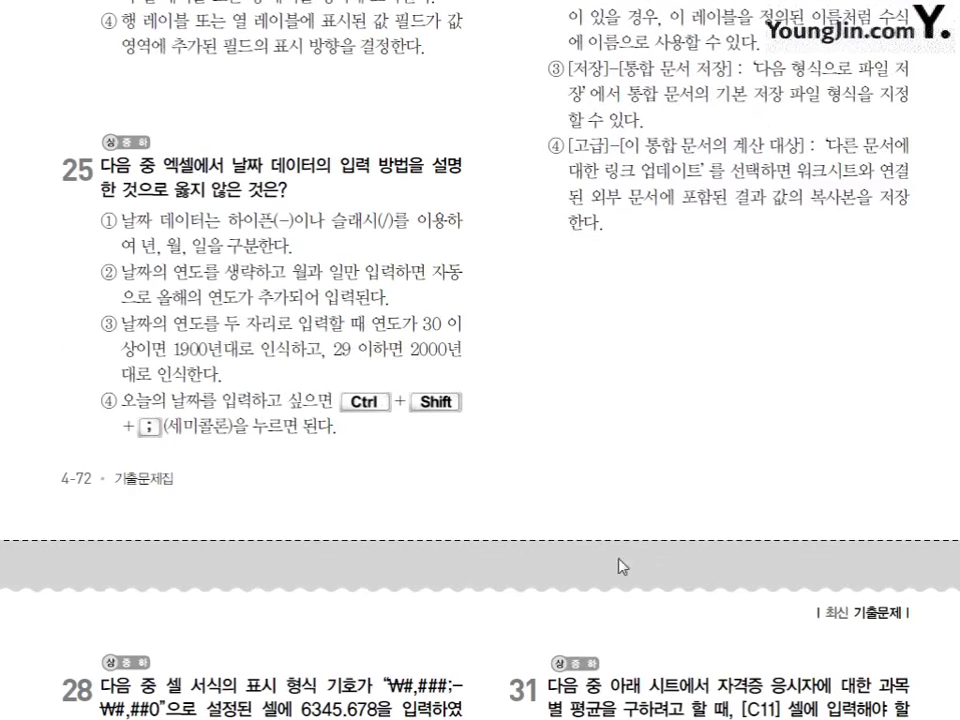
scroll(480, 360, down, 10)
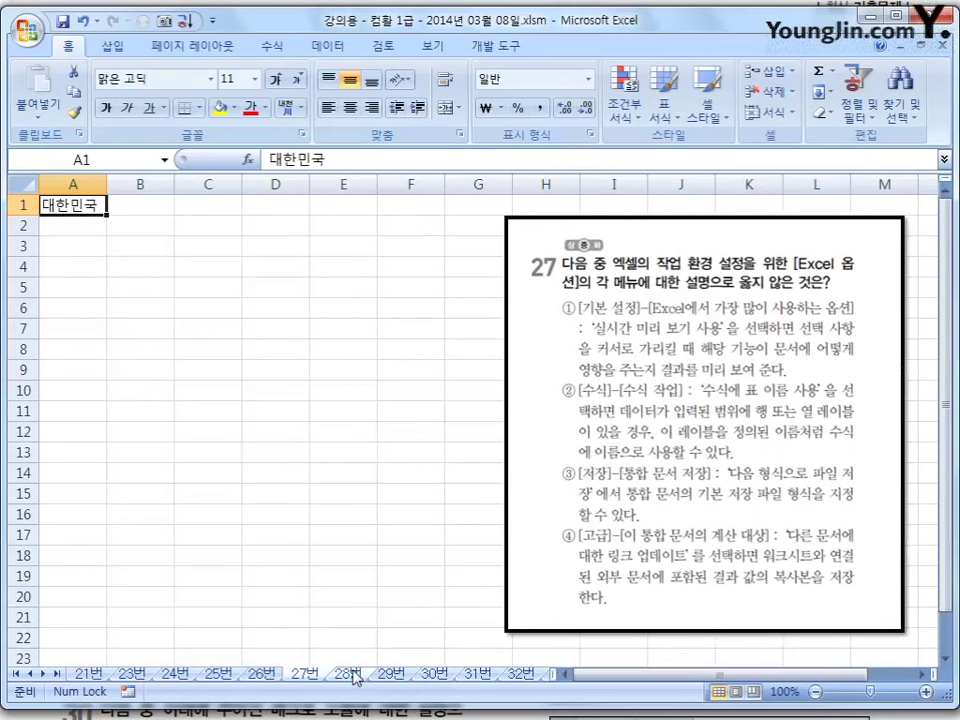
click(350, 673)
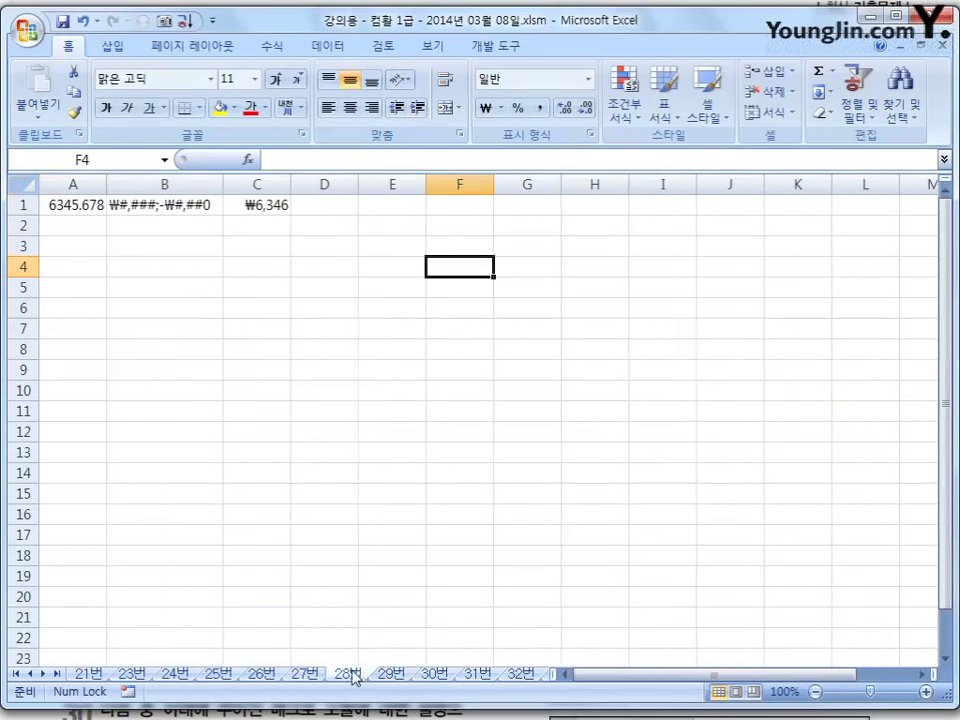
drag(553, 673, 880, 678)
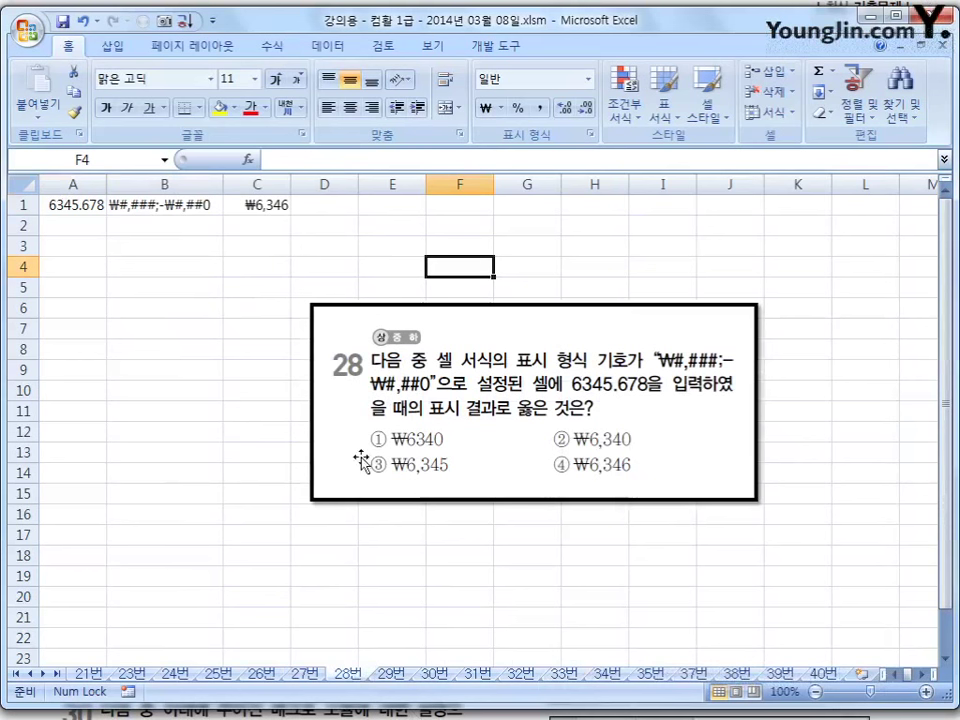
Step: Inspect the number in A1, the format code in B1 and the formatted number in C1
click(72, 205)
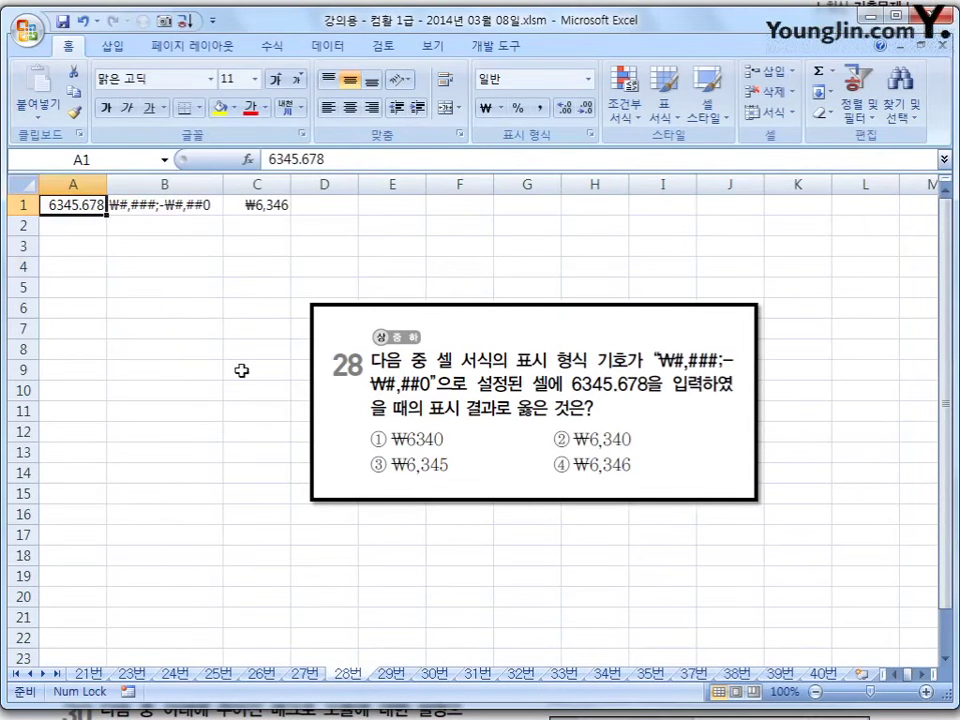
click(197, 205)
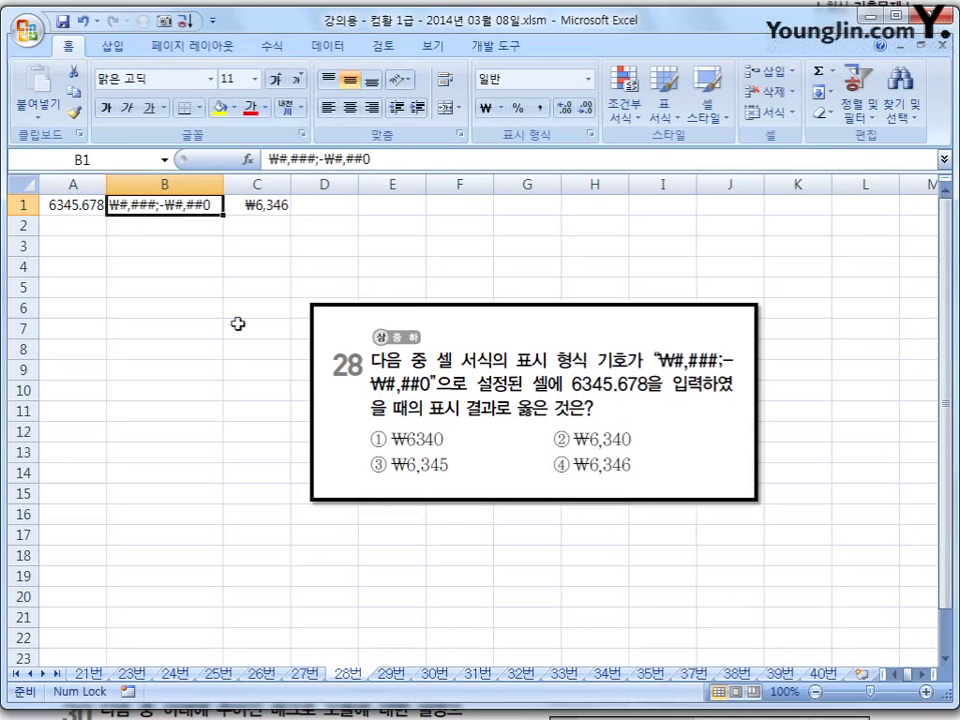
click(259, 206)
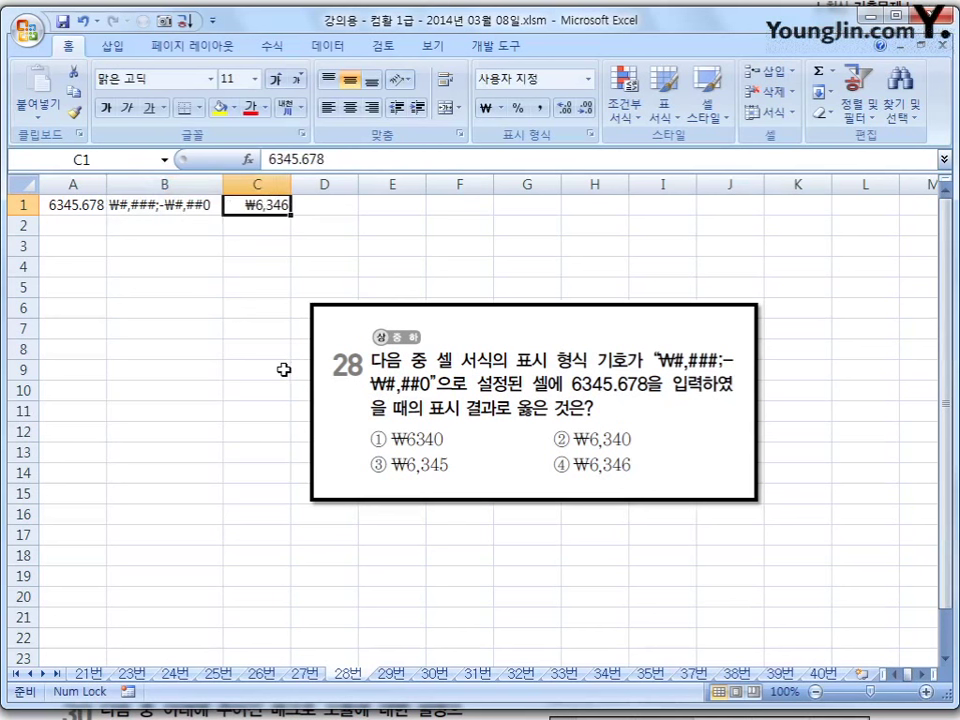
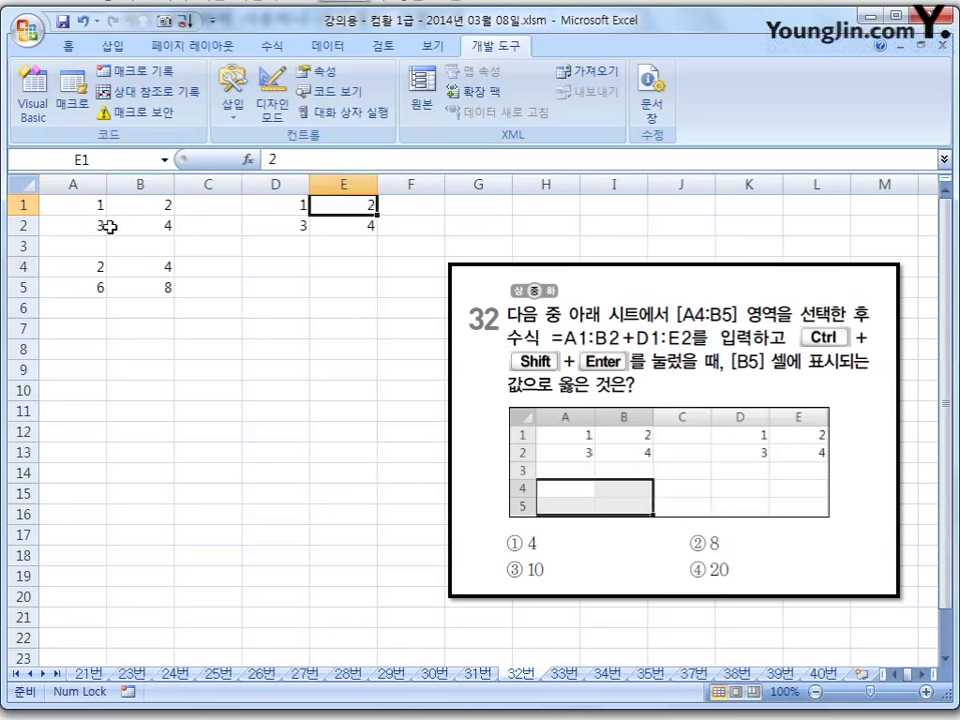
Step: Check the pairs A2/D2 and B2/E2 against the array formula in B5, and mark 8 in answer ② of question 32 with the pen
click(100, 225)
click(291, 225)
click(154, 224)
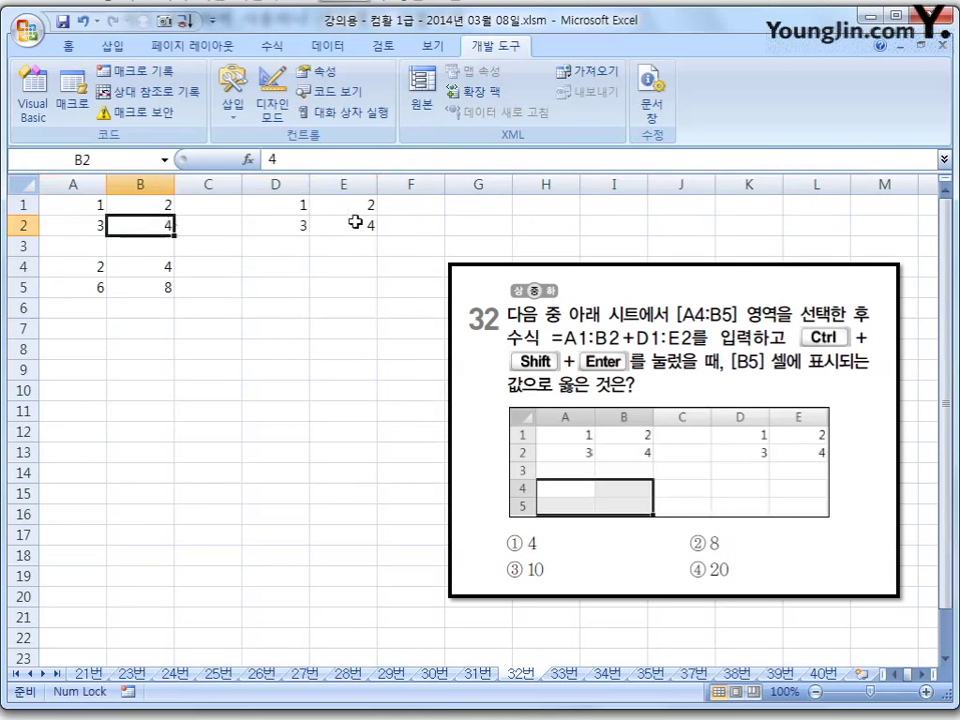
click(354, 222)
click(165, 286)
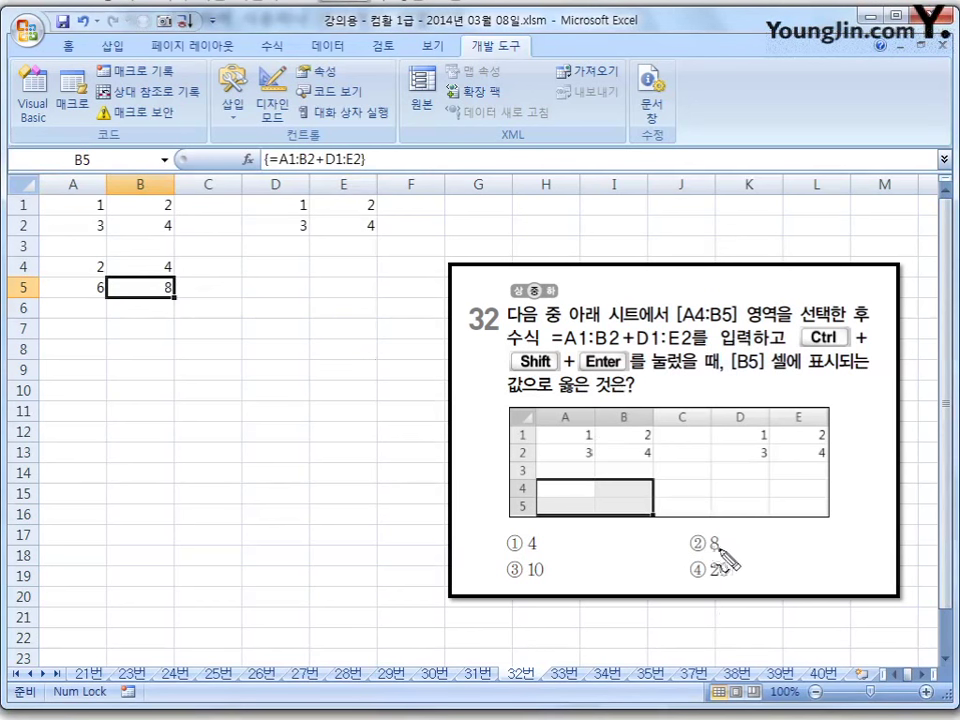
mouse_move(714, 530)
mouse_down()
mouse_move(703, 553)
mouse_move(712, 548)
mouse_up()
key(Escape)
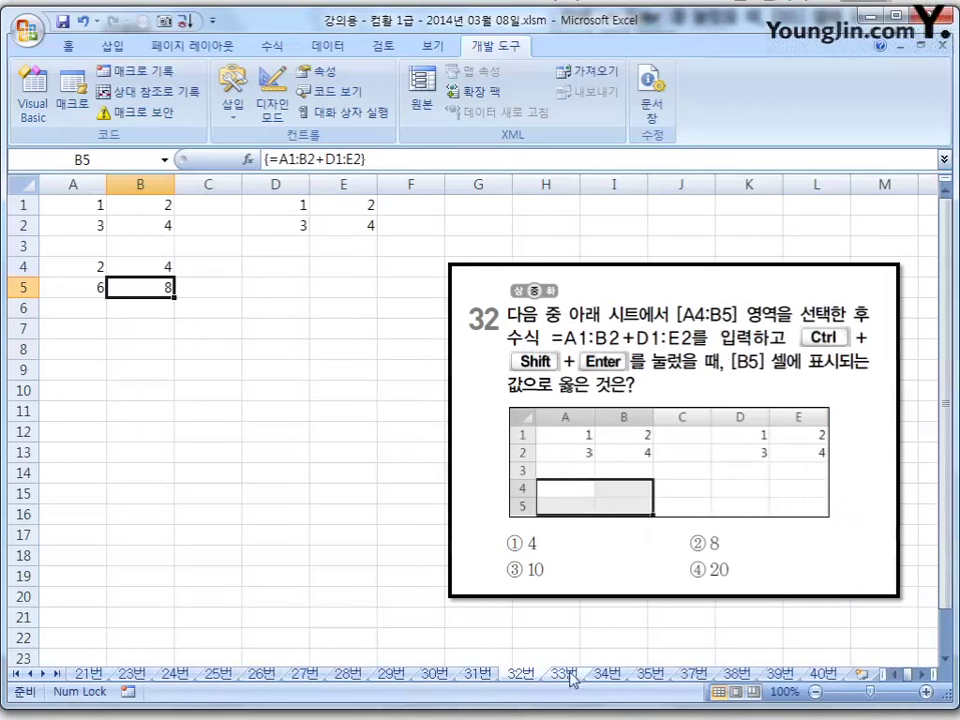
Step: Show the 33번 sheet and compare columns A and B, including A2 and B3, with the criteria in C1 and D1
click(564, 675)
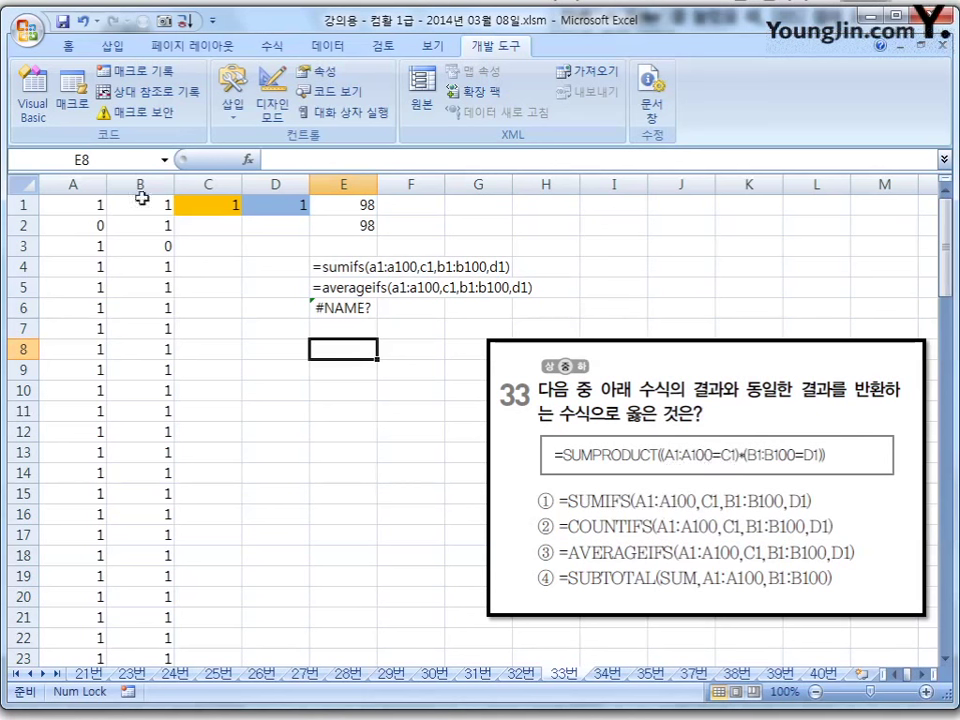
click(71, 206)
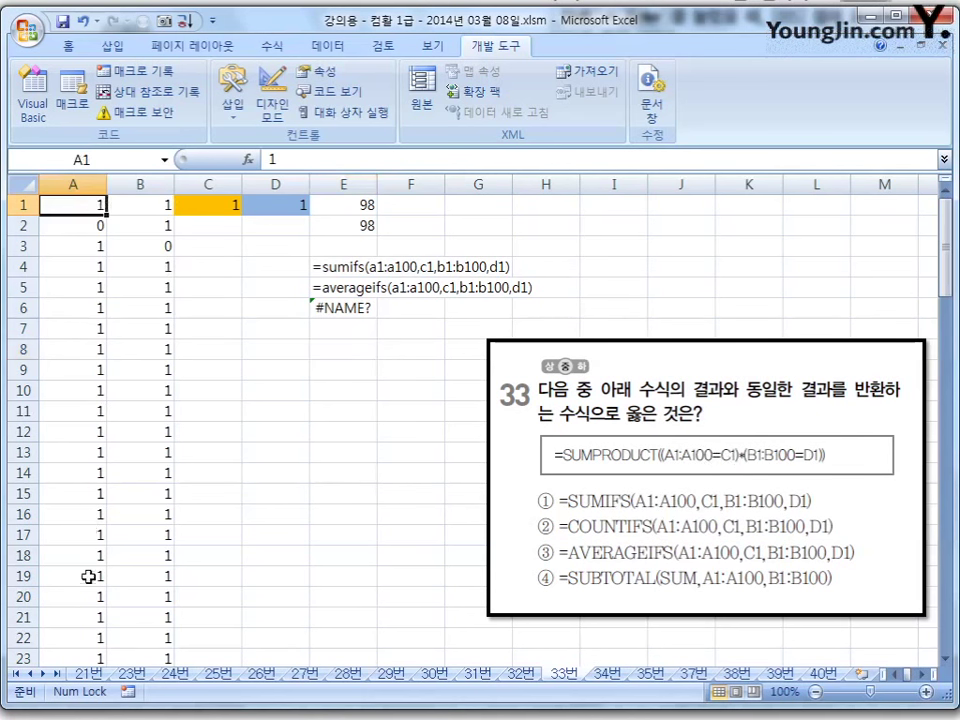
click(218, 206)
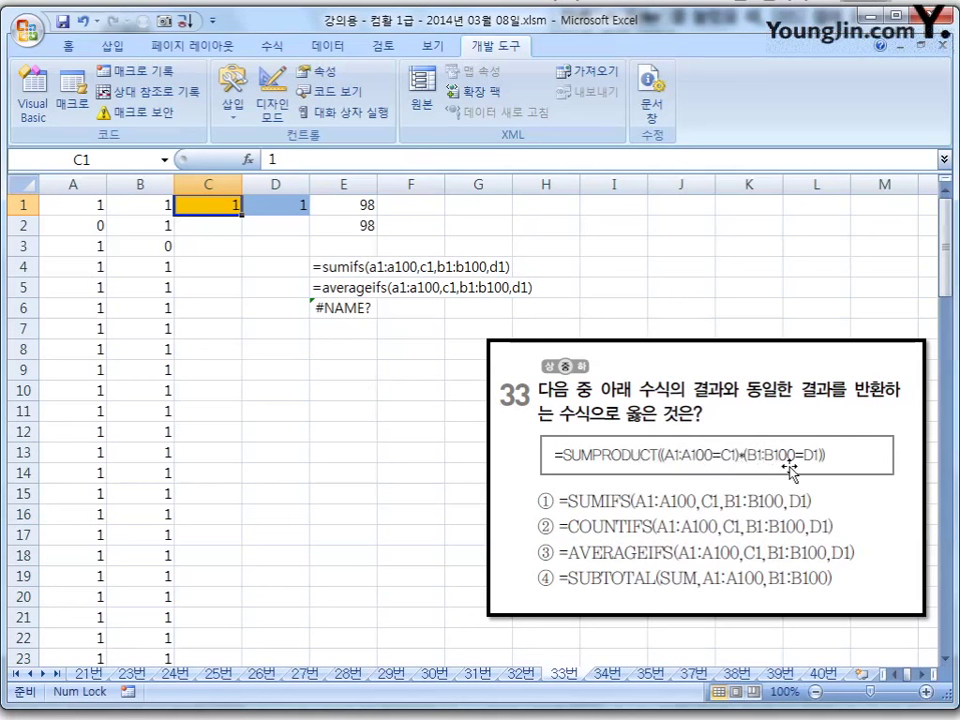
click(148, 207)
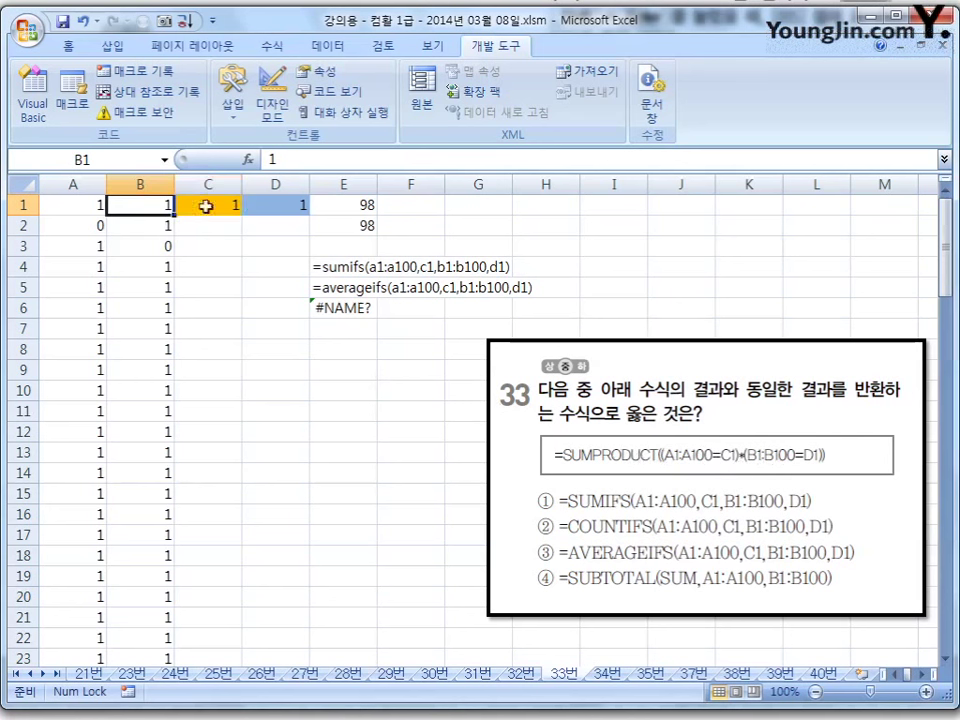
click(302, 203)
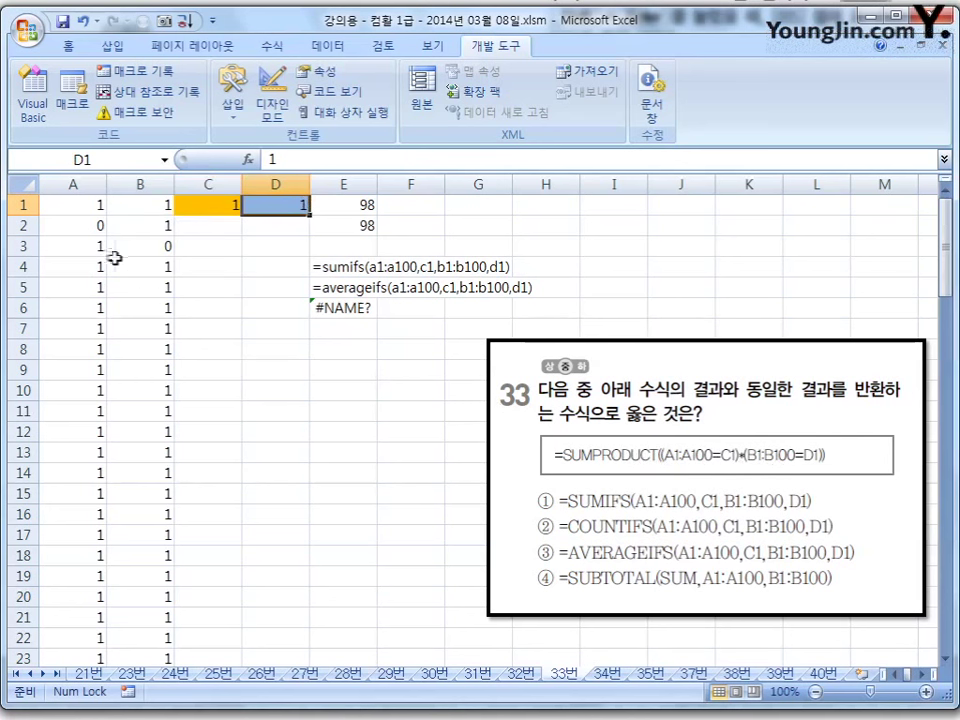
click(95, 224)
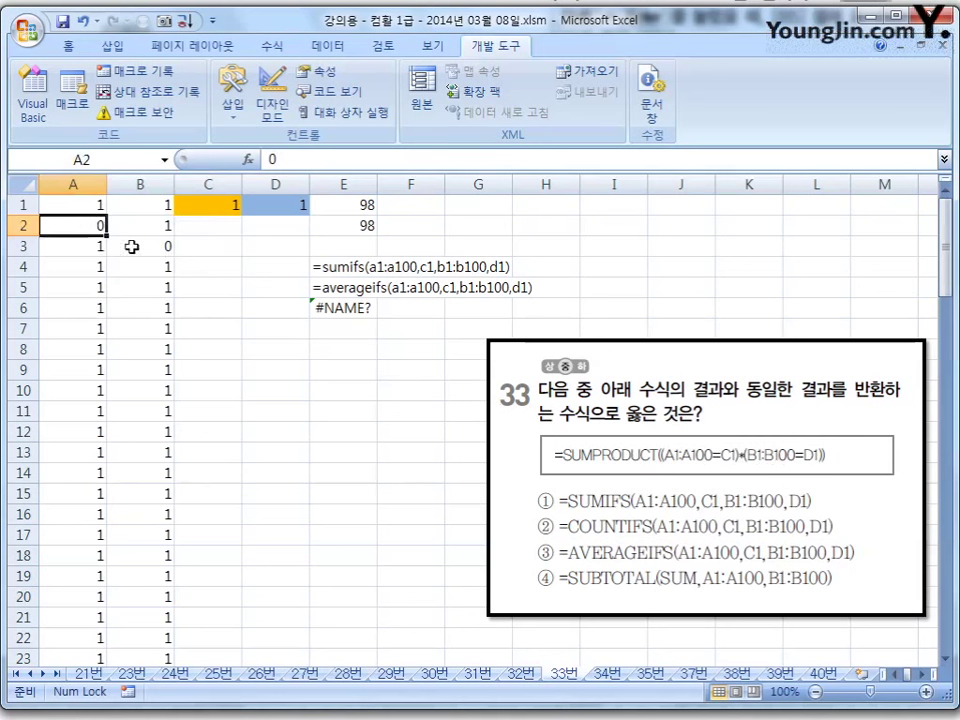
click(141, 252)
click(77, 224)
click(218, 210)
click(261, 210)
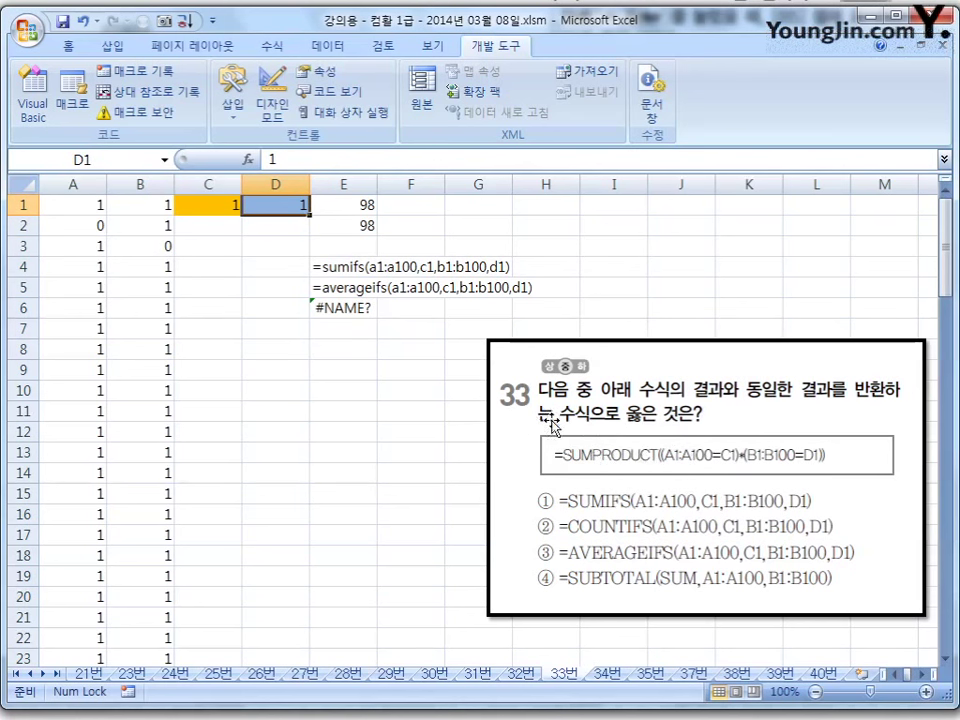
Step: Examine the SUMPRODUCT formula in E1 alongside cells A2 and B3 and the criterion in C1
click(366, 204)
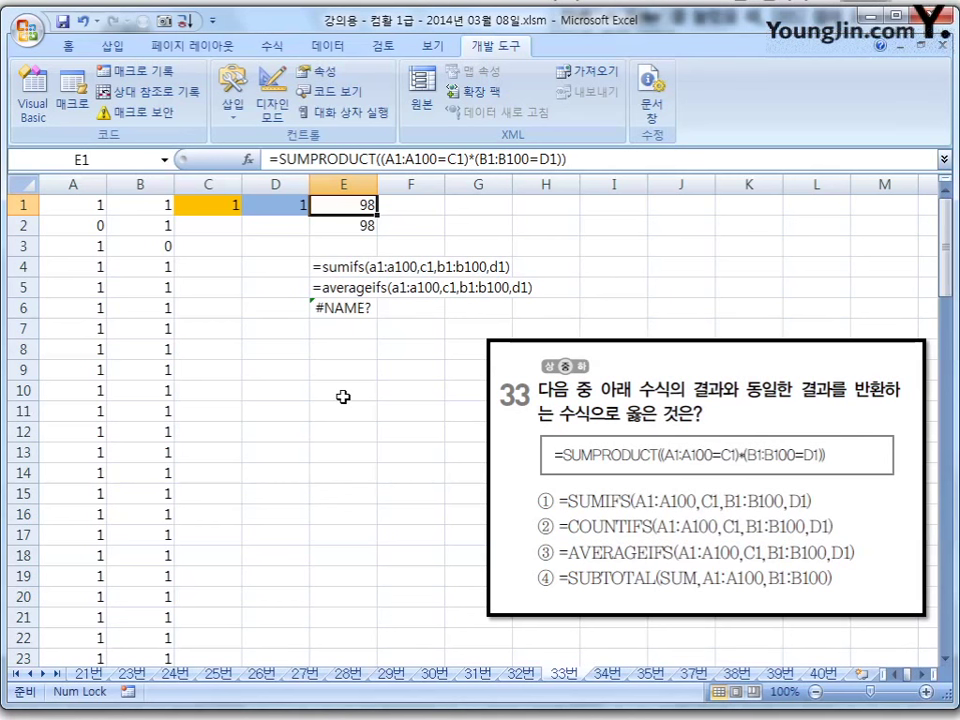
click(96, 224)
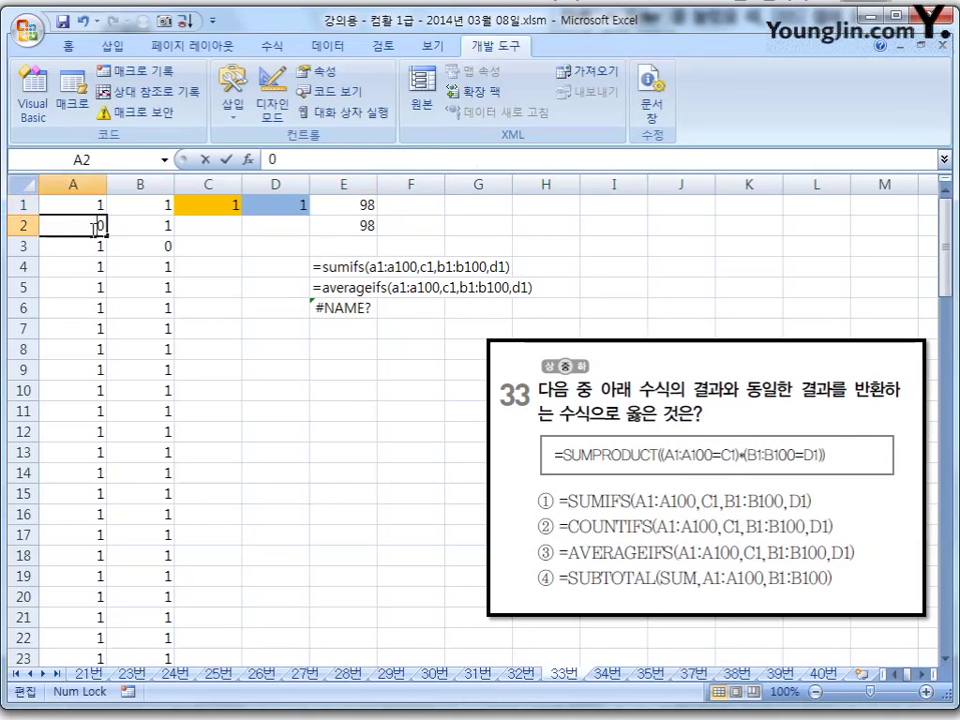
click(151, 250)
click(205, 205)
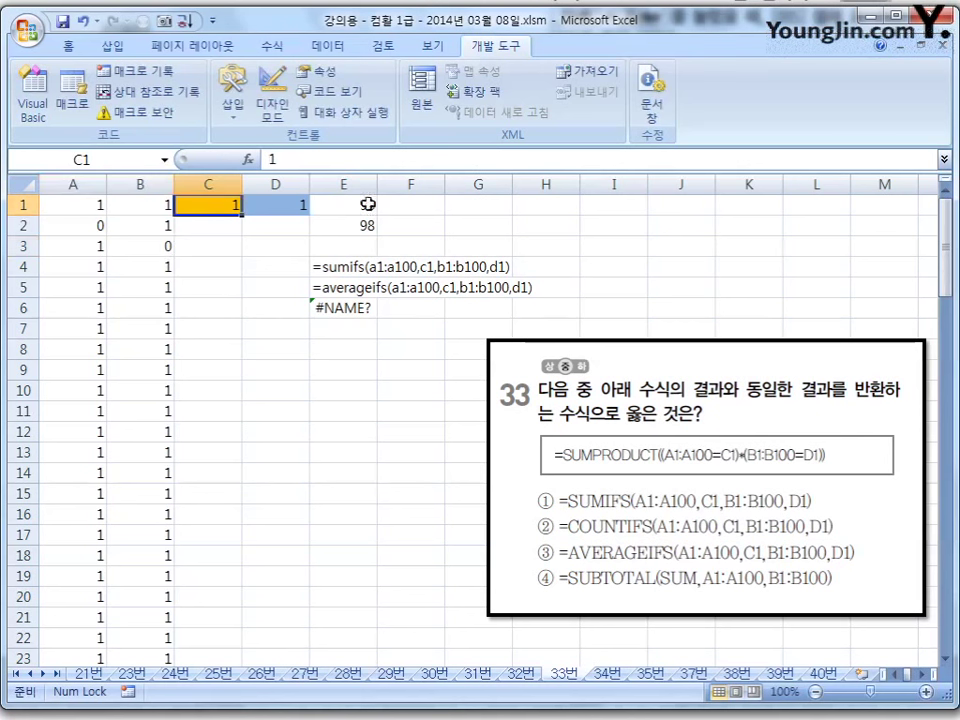
click(229, 281)
click(214, 208)
click(346, 209)
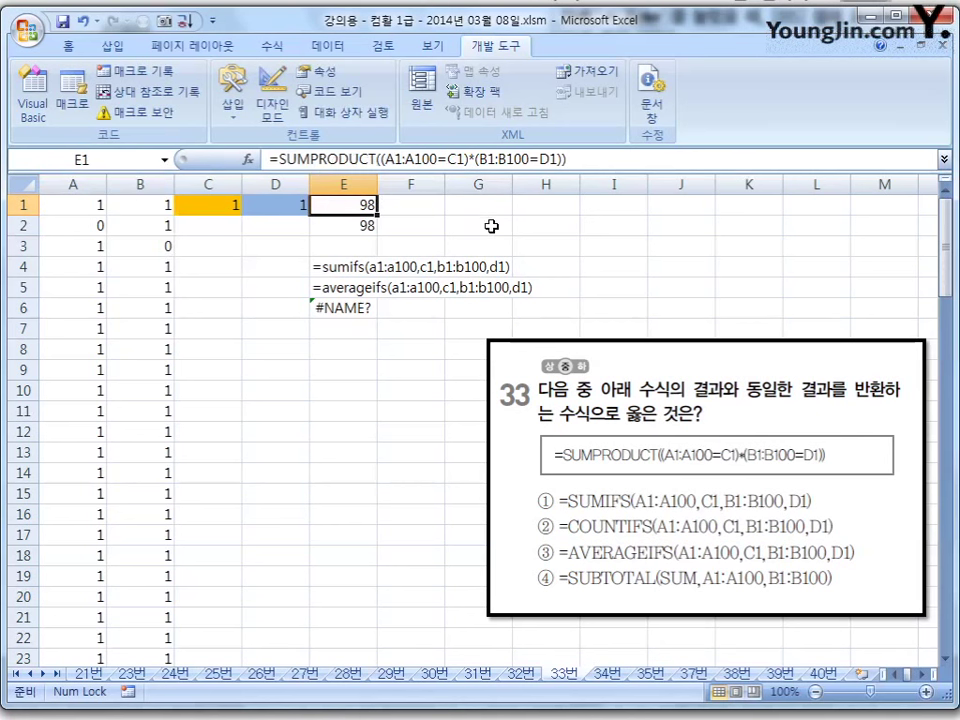
Step: Compare the non-matching cell A2 with the criterion in C1, and B3 with the criterion in D1
click(82, 225)
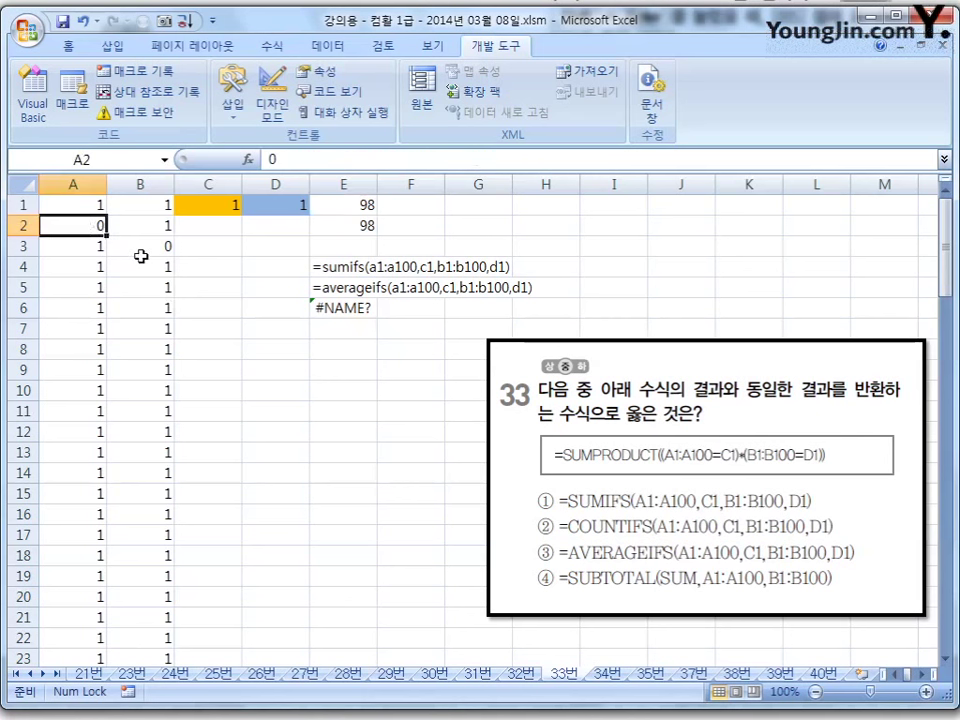
click(140, 252)
click(89, 227)
click(216, 202)
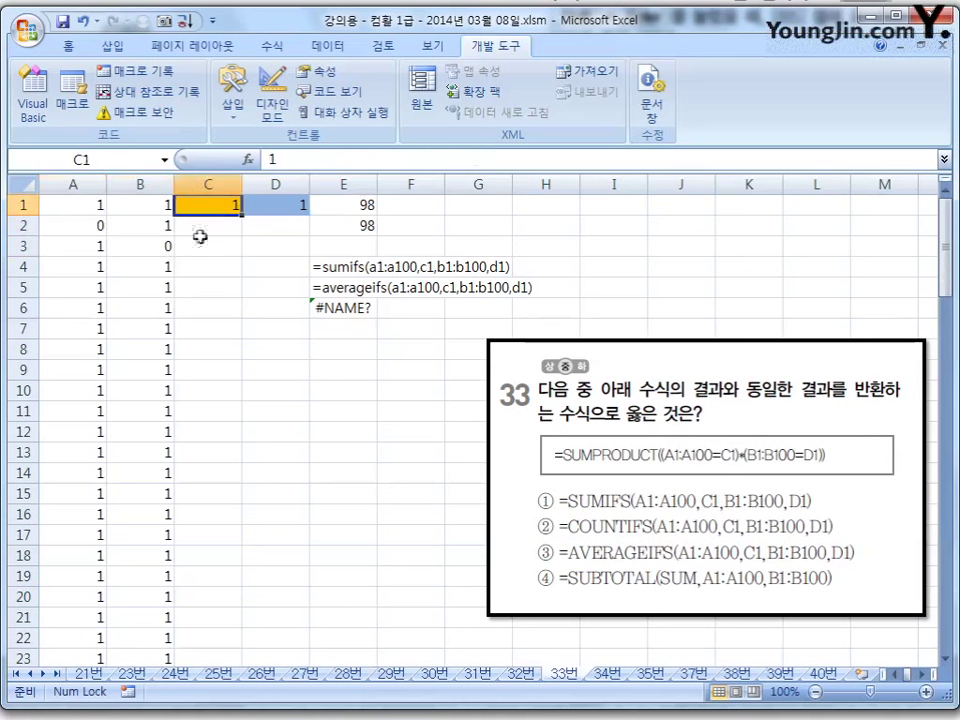
click(160, 248)
click(277, 206)
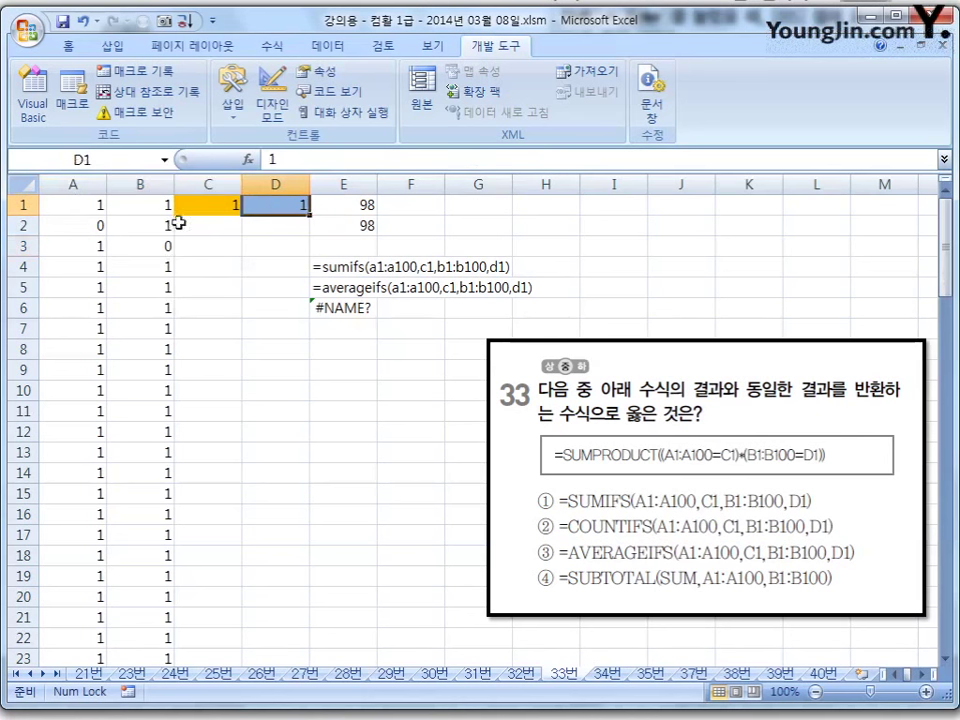
click(86, 225)
click(141, 246)
click(96, 225)
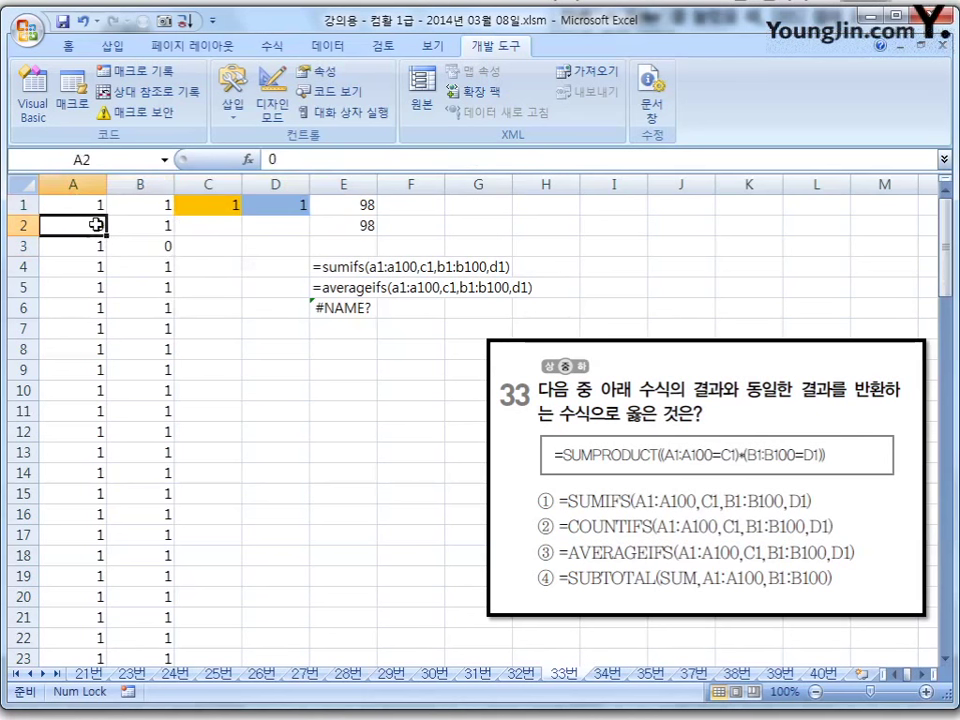
Step: Compare the SUMPRODUCT formula in E1 with the COUNTIFS formula in E2 and circle answer number ② of question 33 with the pen
click(364, 205)
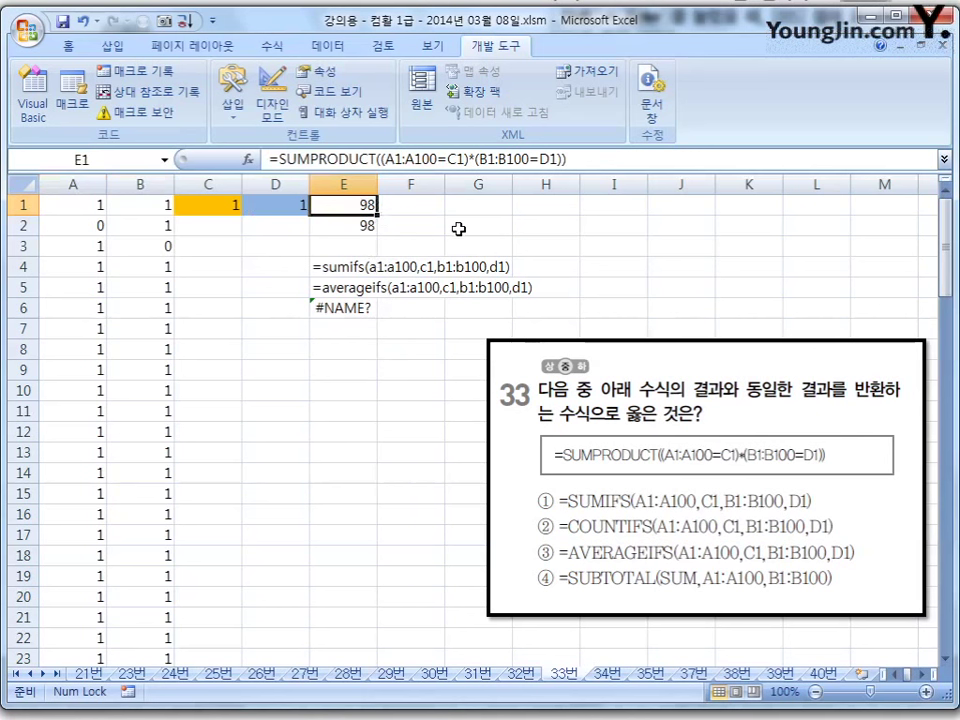
click(347, 226)
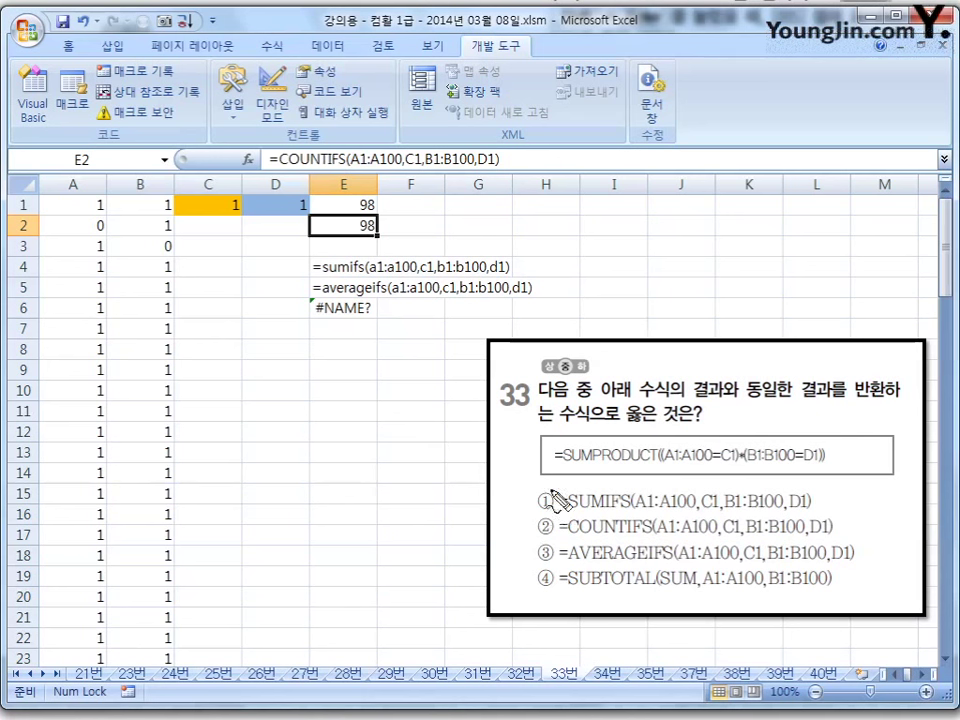
mouse_move(559, 536)
mouse_down()
mouse_move(551, 549)
mouse_move(540, 521)
mouse_move(556, 526)
mouse_move(547, 519)
mouse_up()
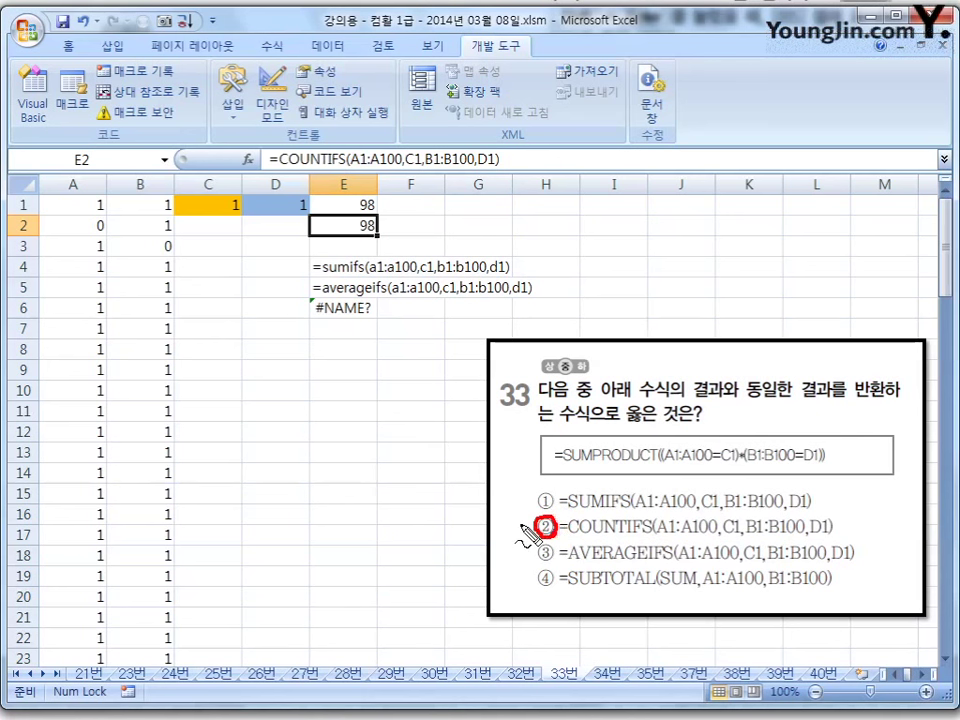
Step: Try to turn the text in E4 into the live formula =sumifs(a1:a100,c1,b1:b100,d1) by removing its leading apostrophe
key(Escape)
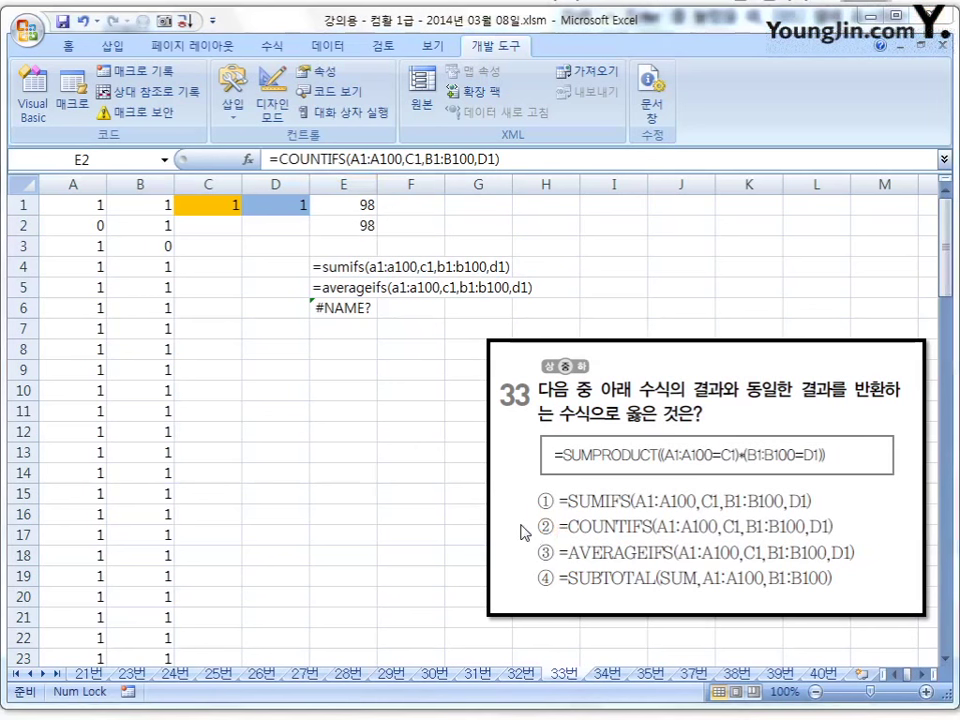
click(345, 268)
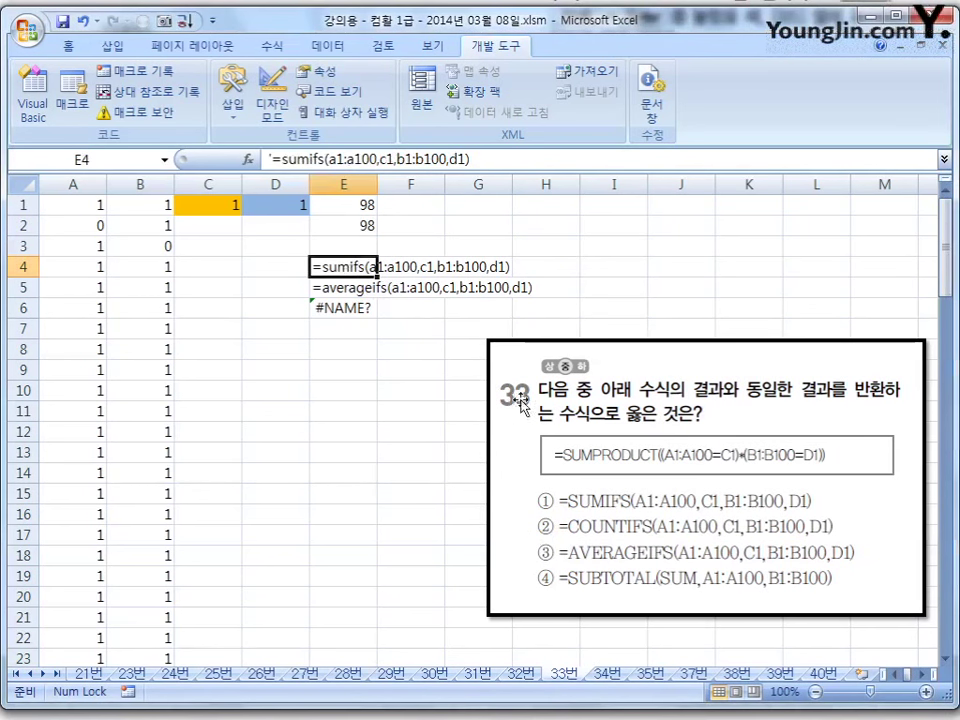
key(F2)
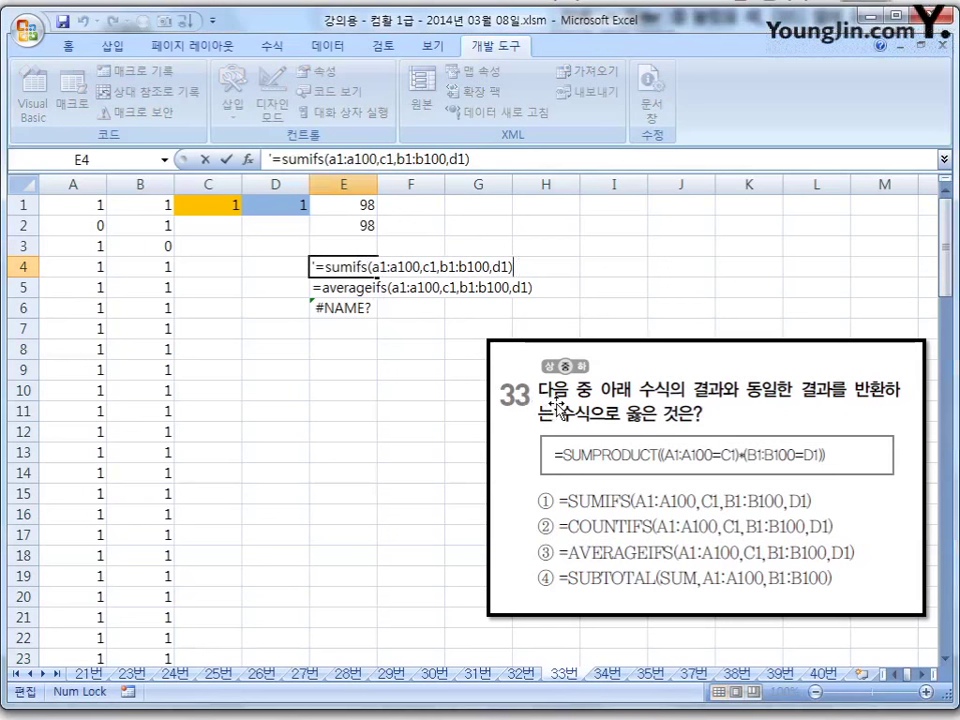
key(Home)
key(Delete)
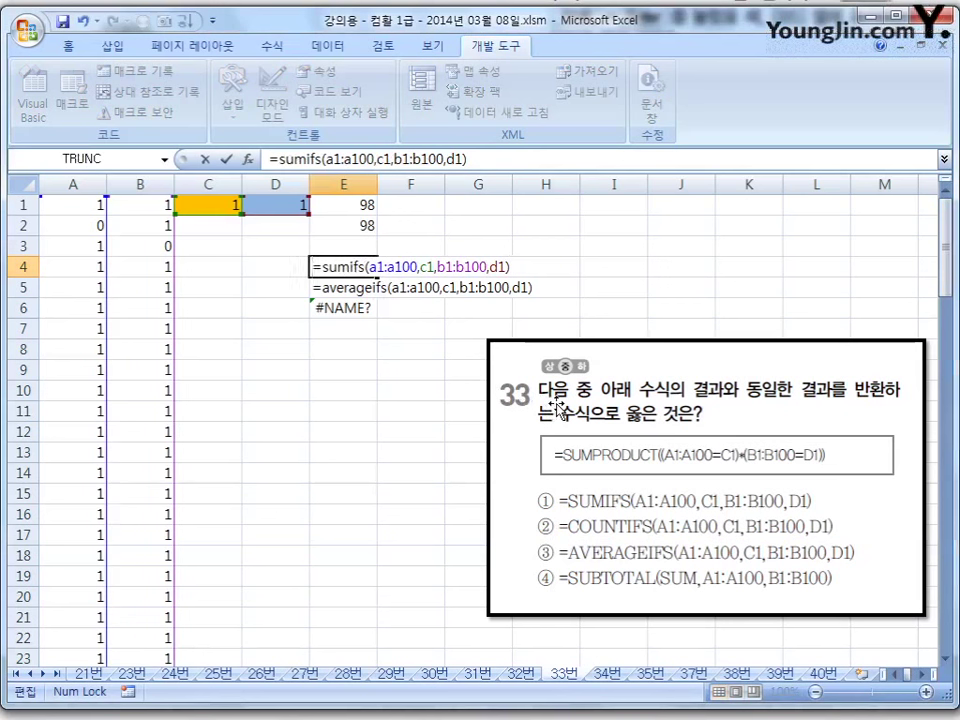
key(Return)
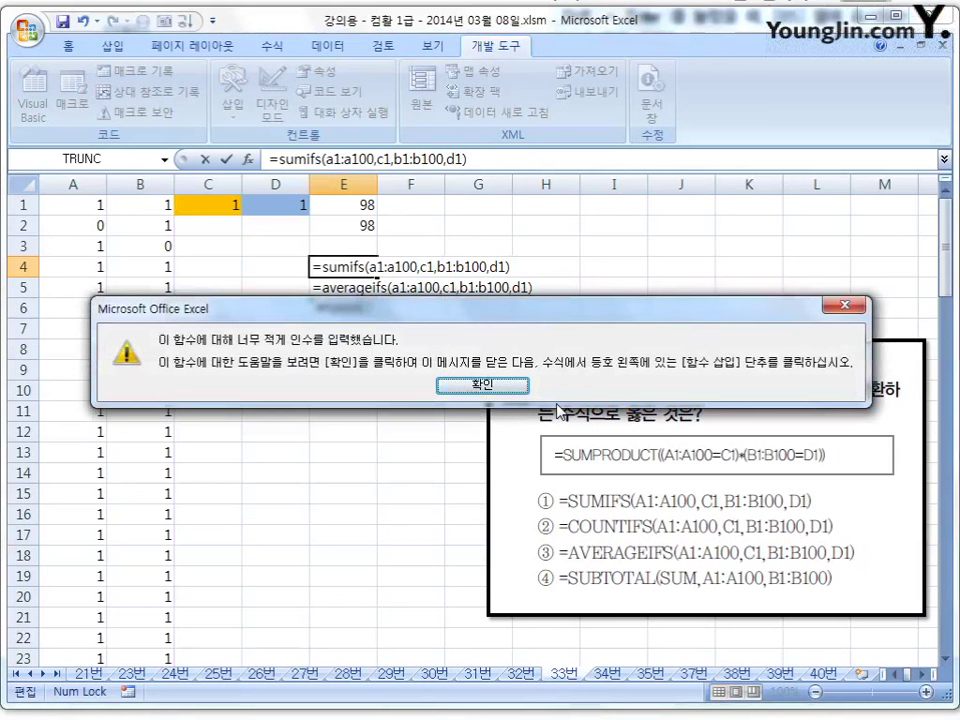
click(483, 384)
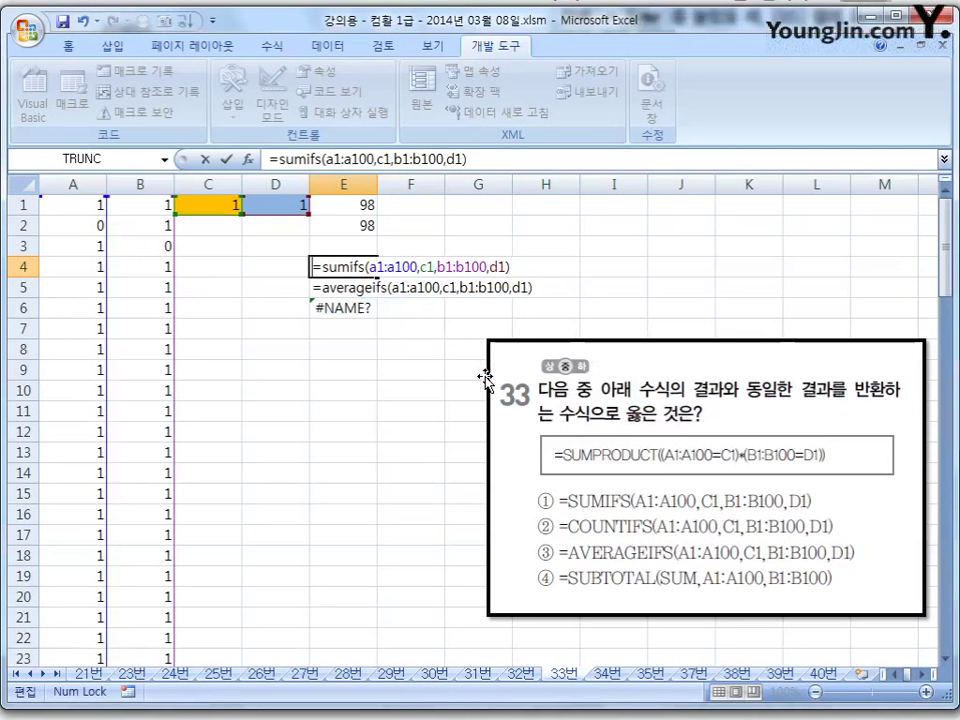
key(Escape)
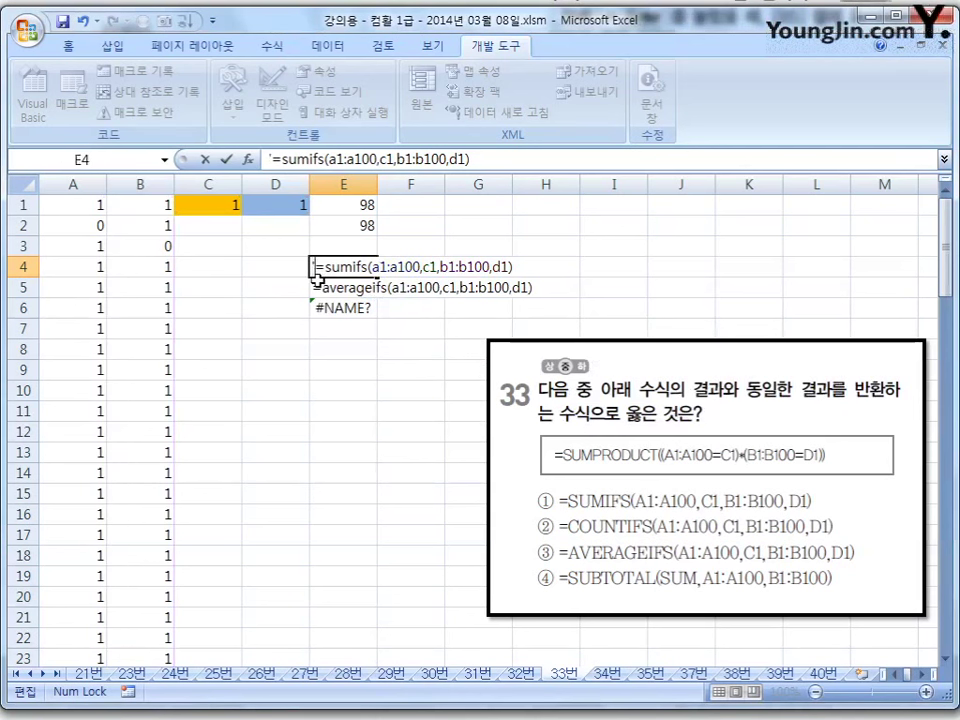
Step: Try to turn the text in E5 into the live formula =averageifs(a1:a100,c1,b1:b100,d1) by removing its leading apostrophe
click(316, 283)
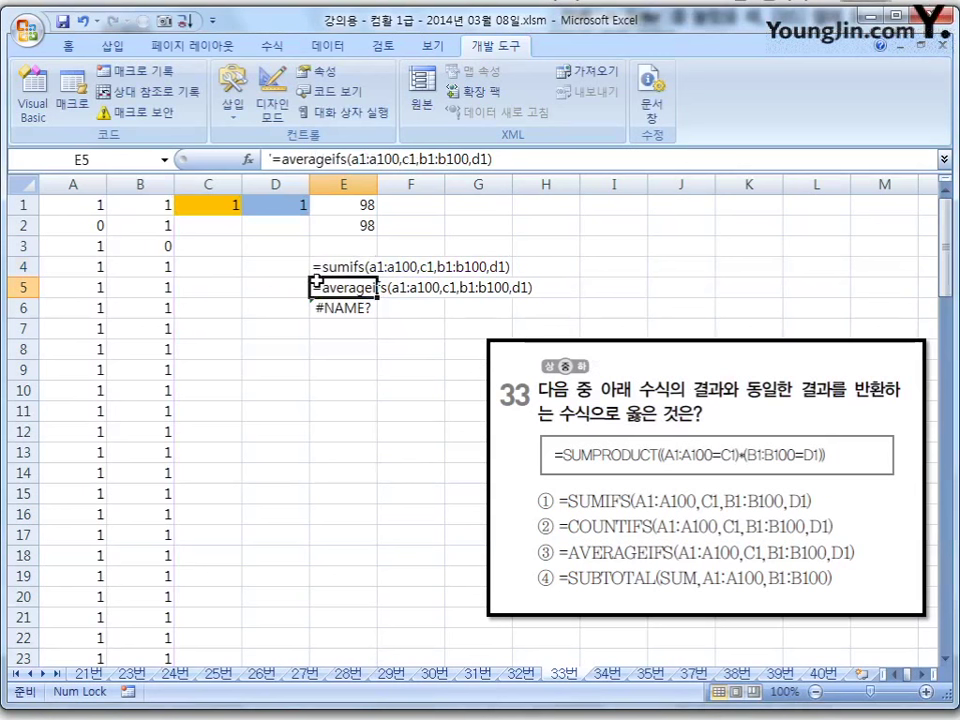
key(F2)
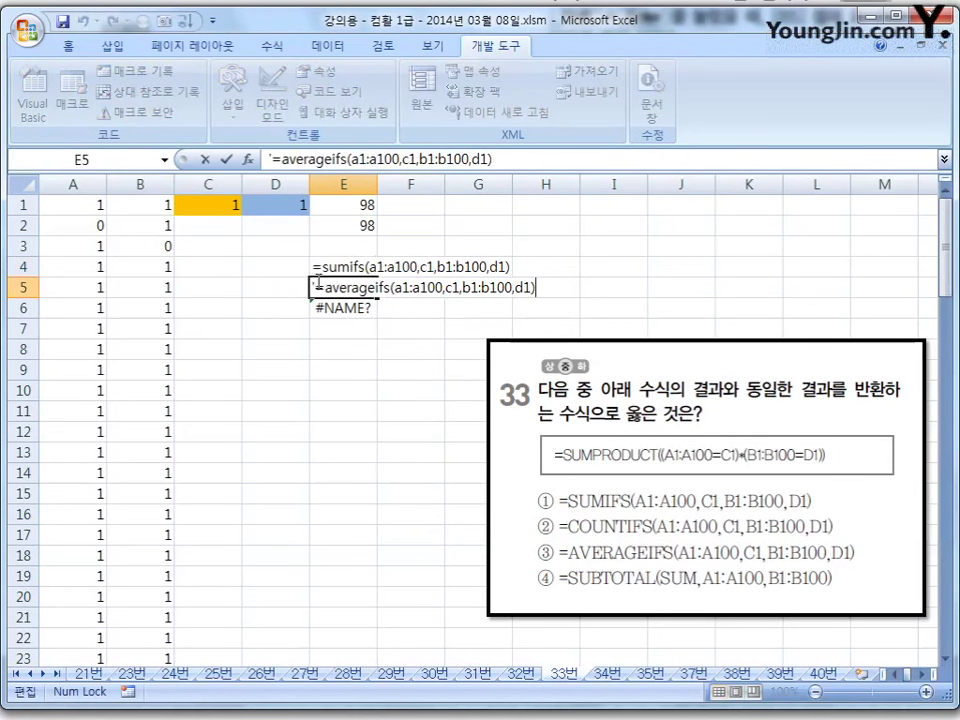
click(316, 287)
key(BackSpace)
key(Return)
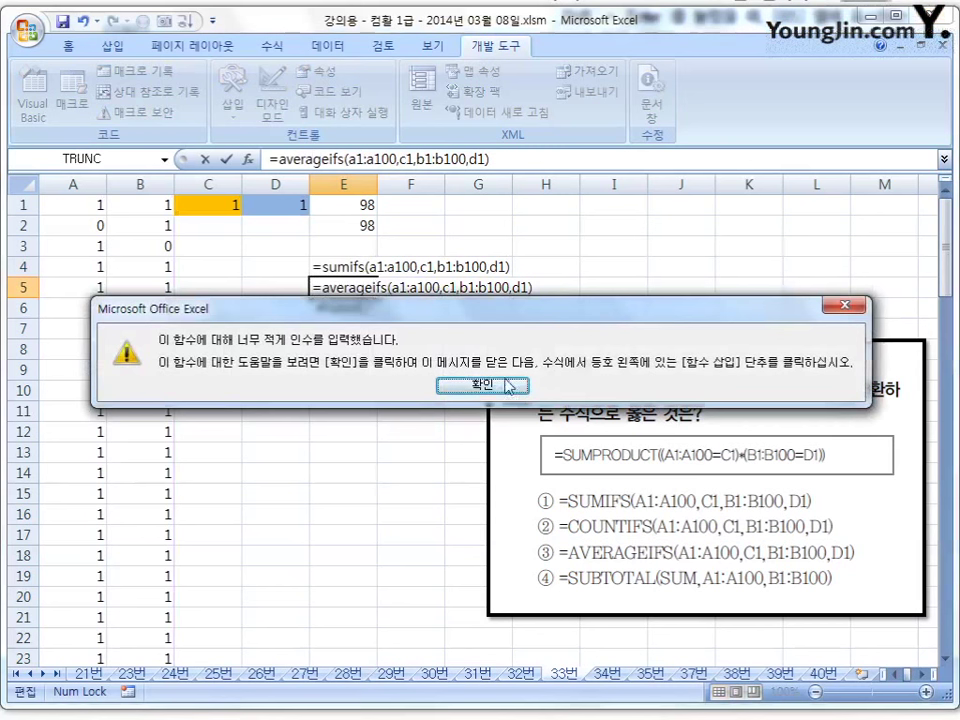
click(486, 386)
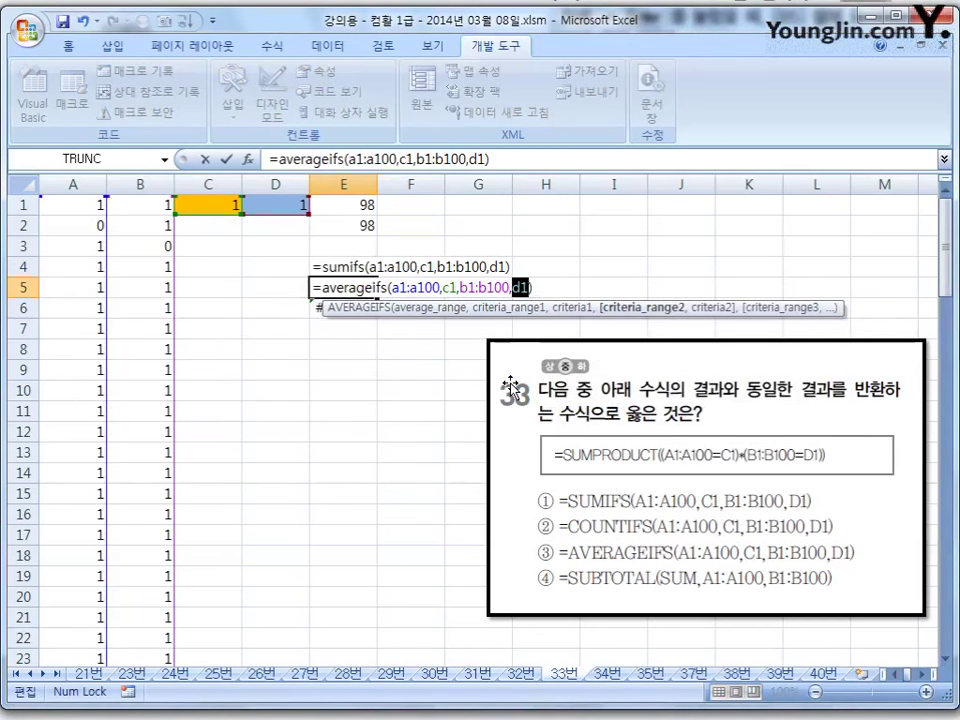
key(Escape)
Step: Examine the SUBTOTAL formula in E6, and compare A1 with the criterion in C1
key(Down)
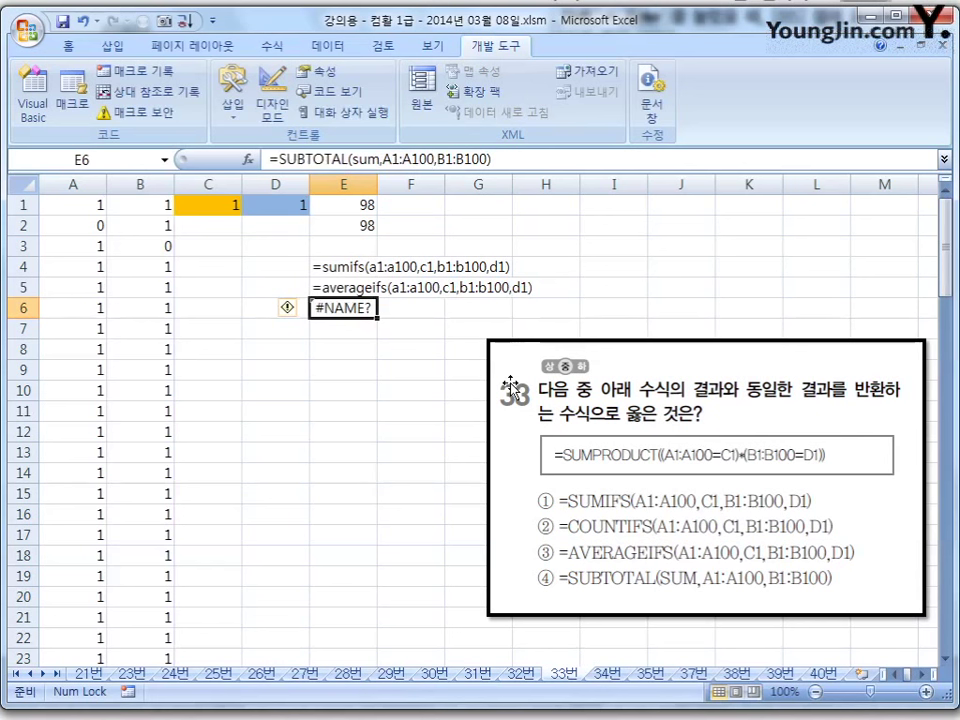
key(F2)
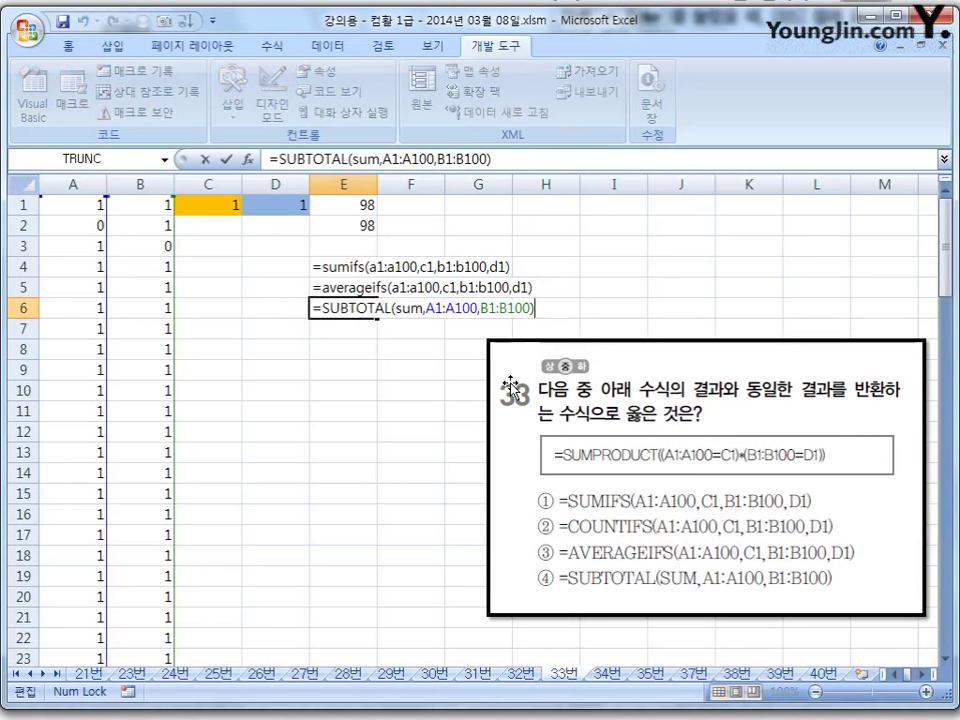
key(Return)
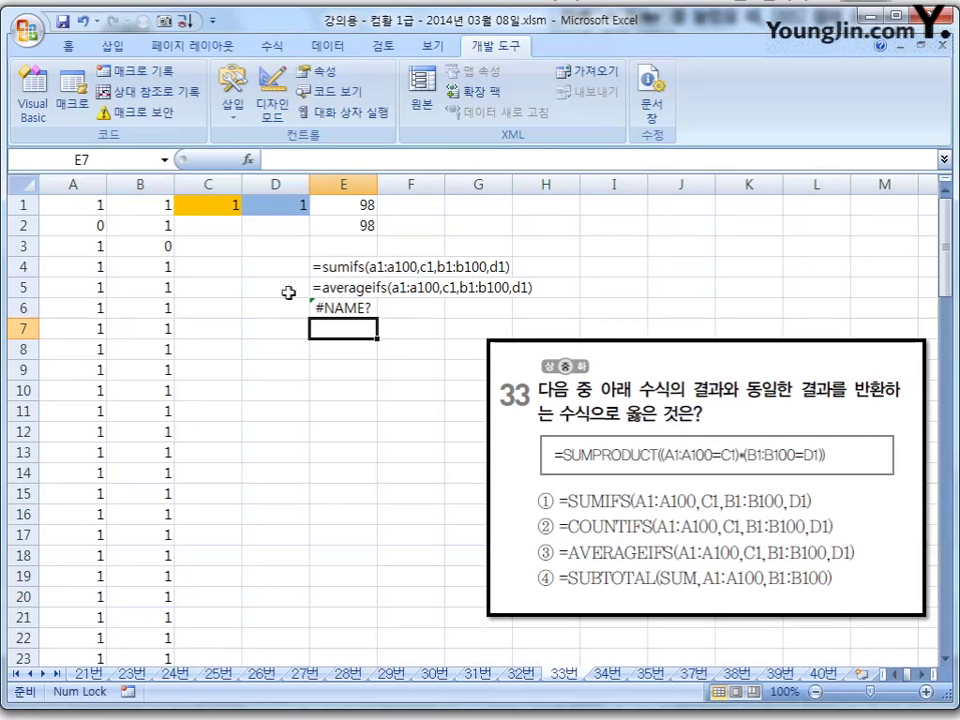
click(101, 206)
click(199, 207)
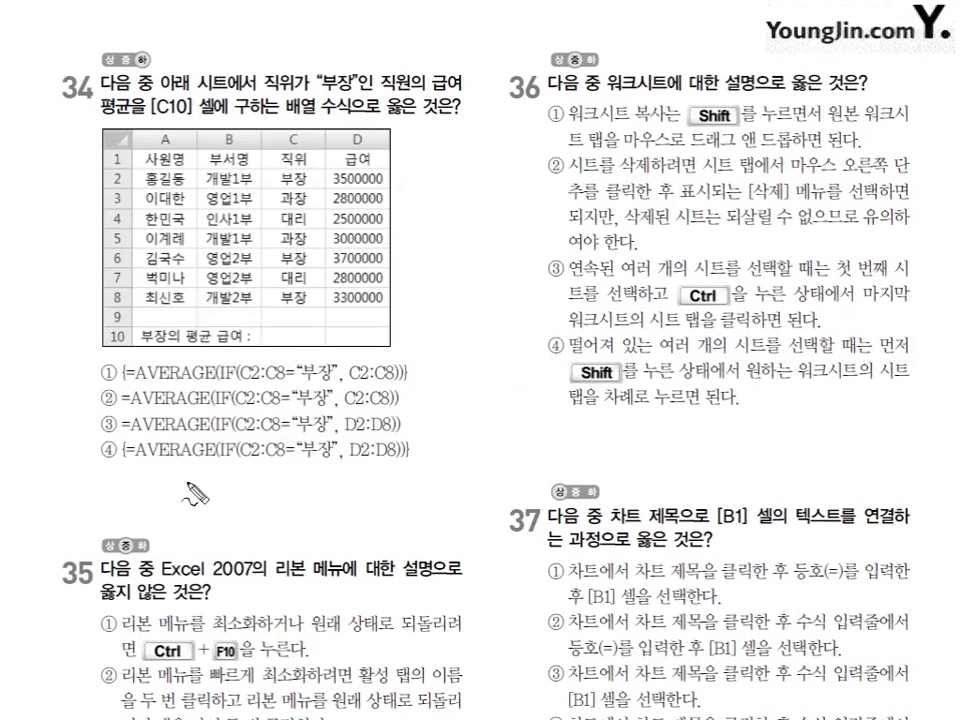
Step: Strike out options ② and ③ of question 34 in the exam document with the pen, and clear the marks
drag(94, 404, 123, 394)
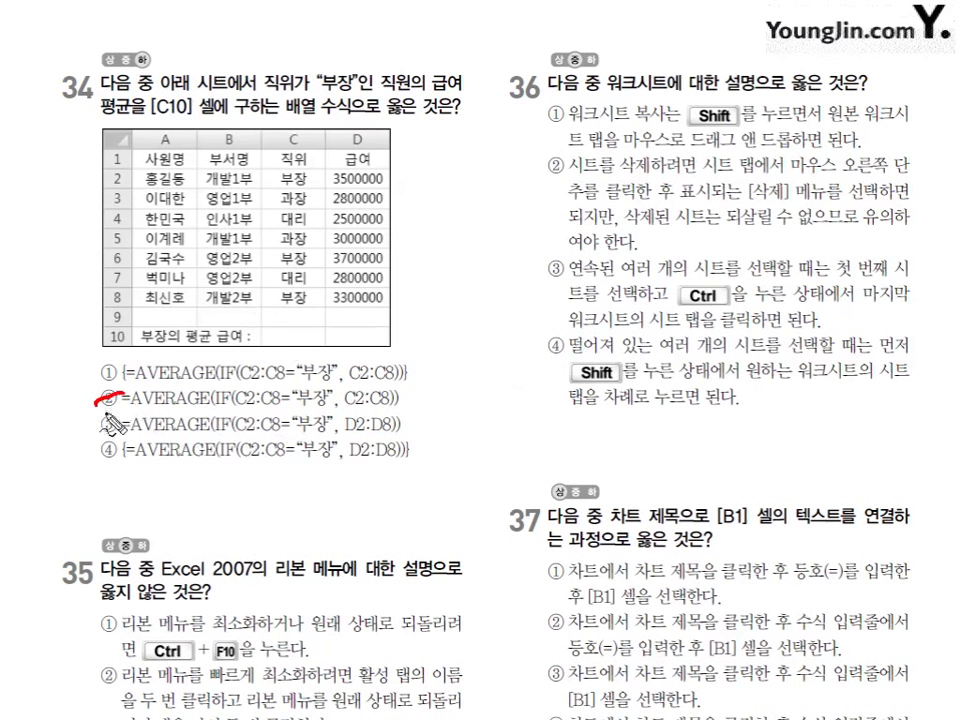
mouse_move(92, 435)
mouse_down()
mouse_move(121, 422)
mouse_move(275, 408)
mouse_move(346, 407)
mouse_move(268, 433)
mouse_move(345, 430)
mouse_up()
drag(132, 402, 330, 399)
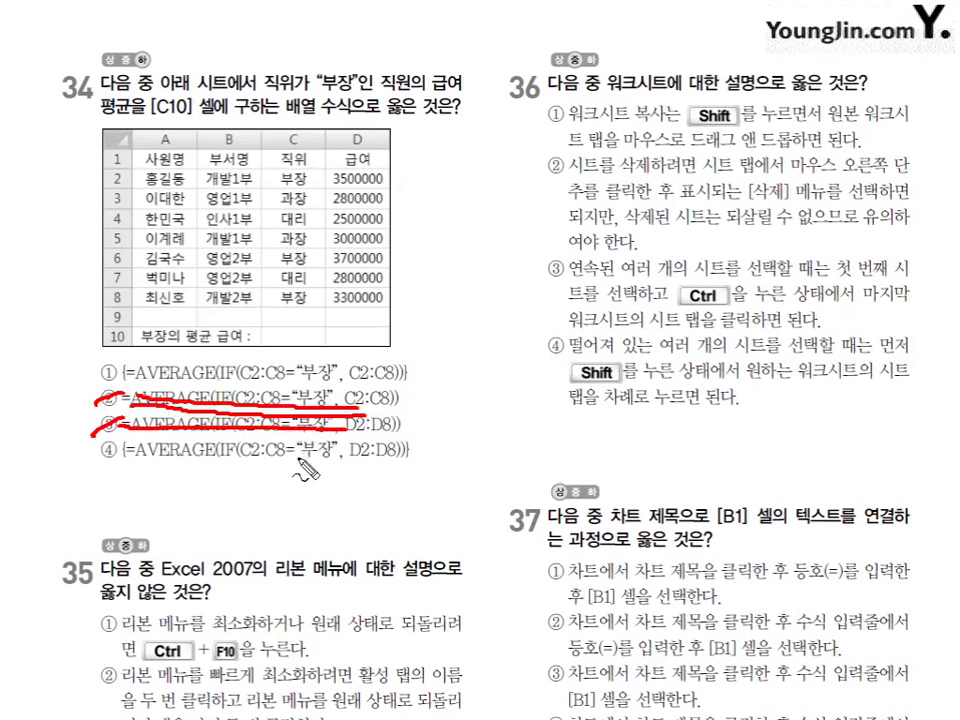
key(Escape)
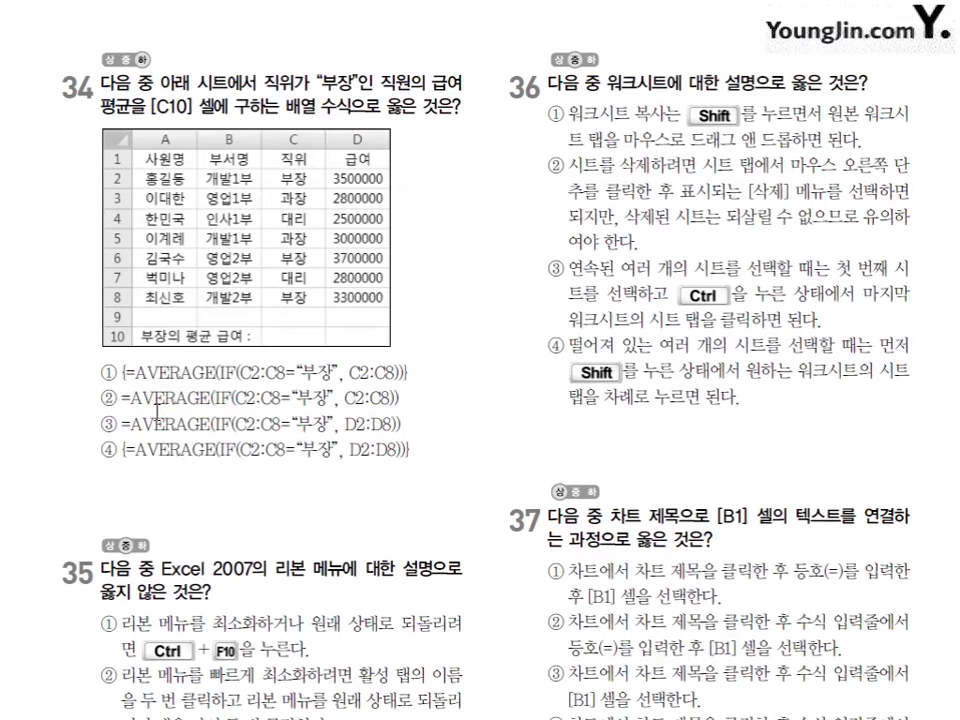
Step: Switch to Excel, show the 34번 sheet and compare the 부장 cells C2, C6 and C8 with the salaries in D2, D6 and D8
key(alt+Tab)
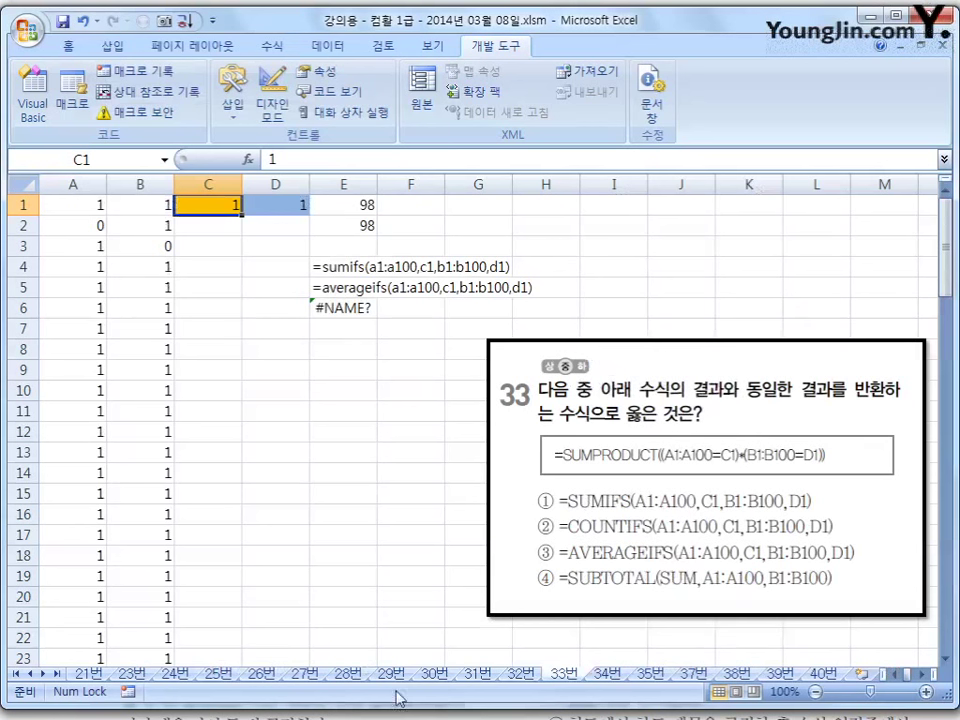
click(607, 675)
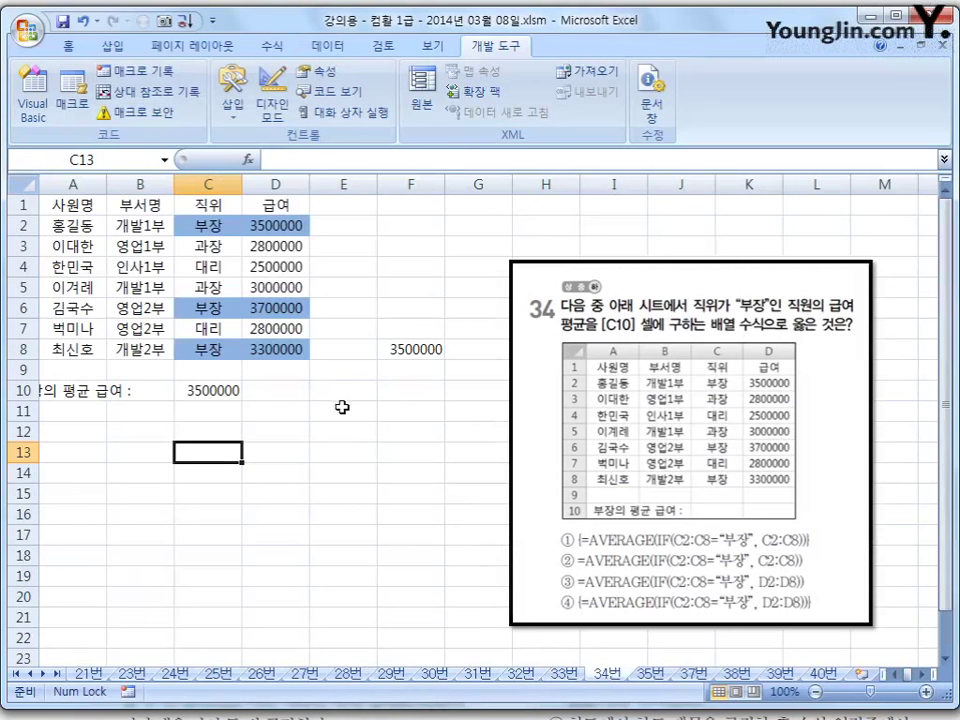
click(208, 228)
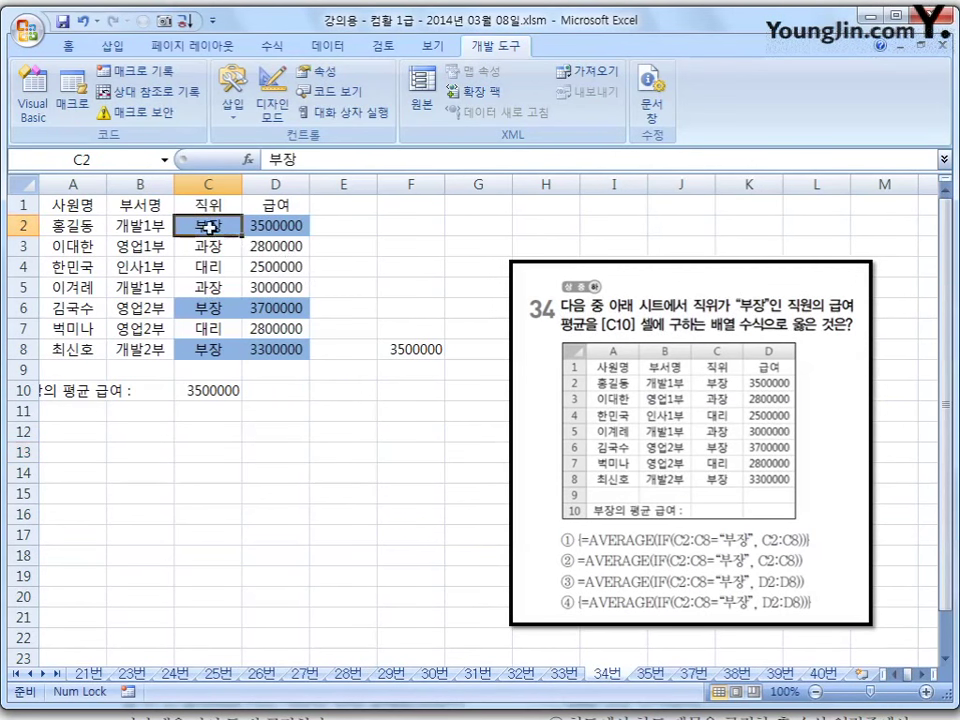
click(227, 311)
click(218, 350)
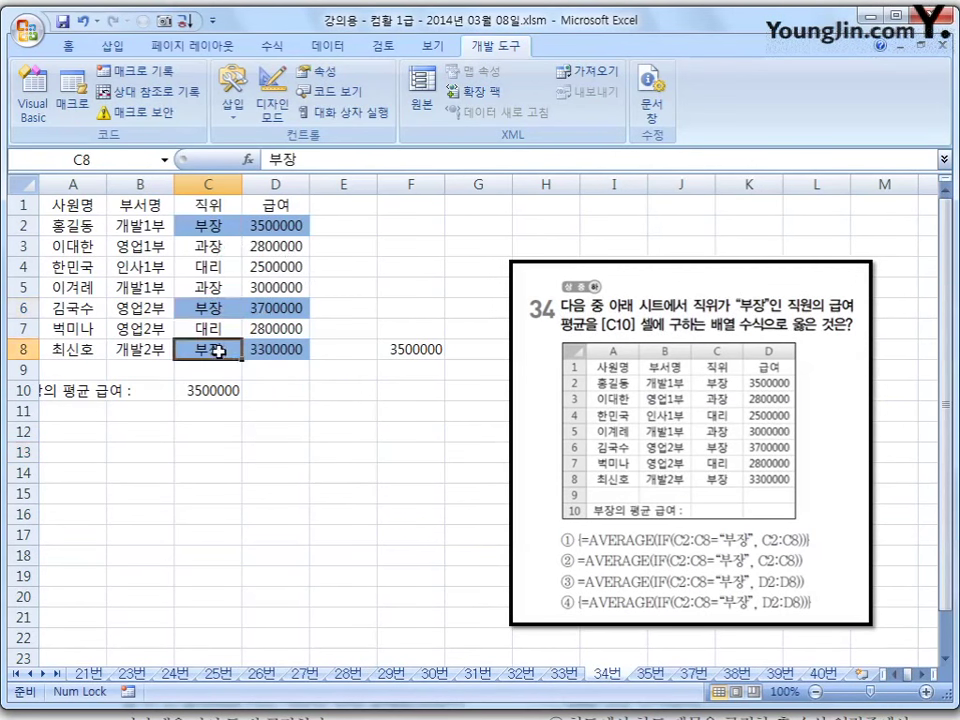
click(289, 224)
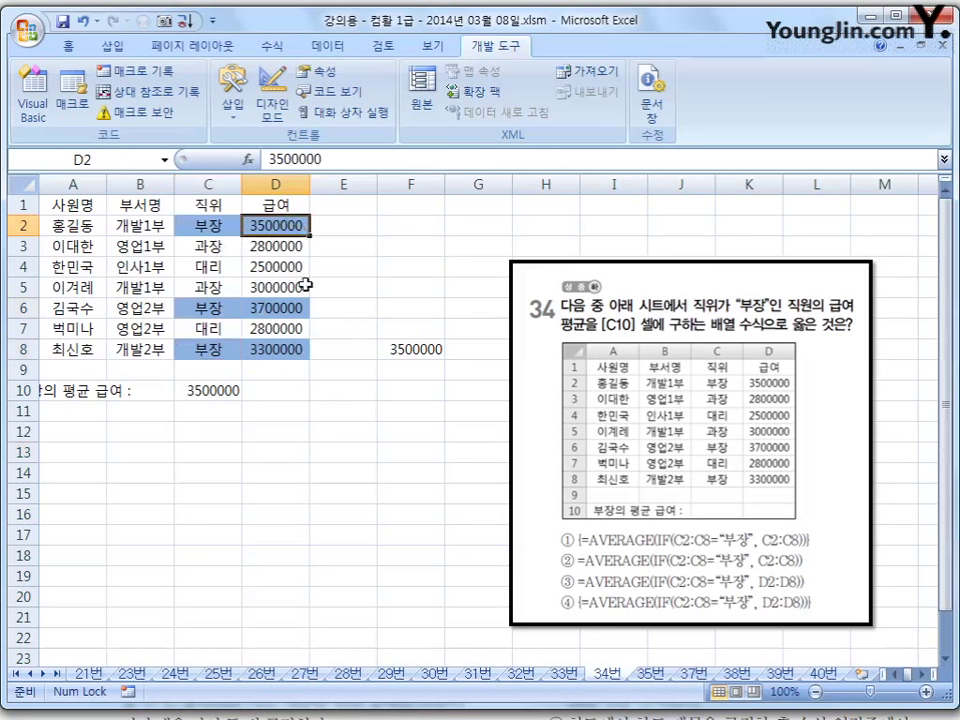
click(296, 310)
click(290, 352)
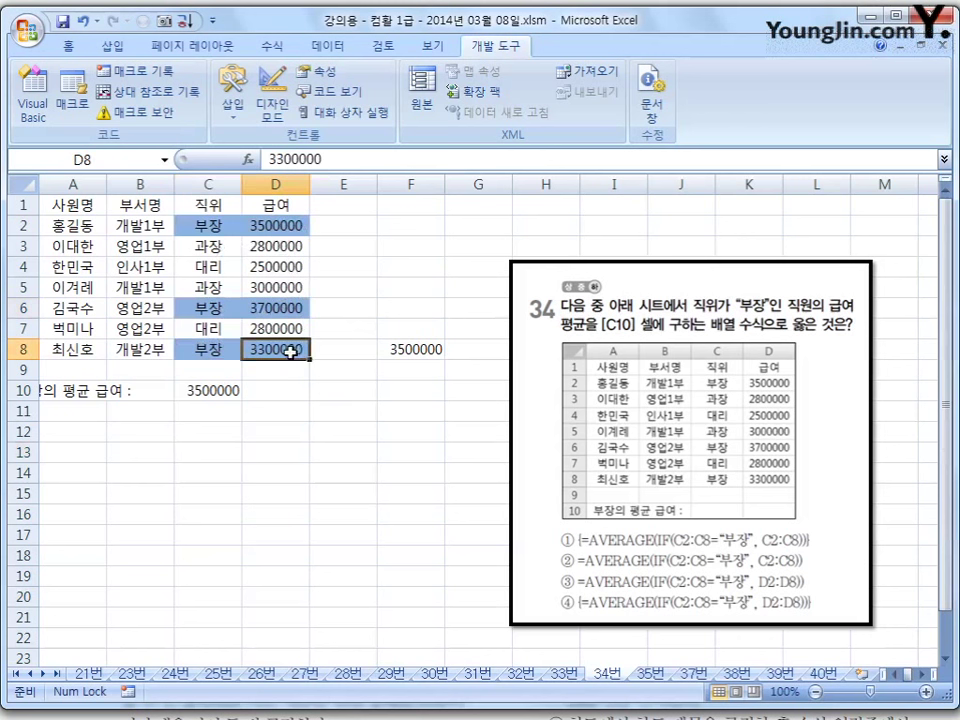
Step: Examine the AVERAGE formula in F8 alongside its source cells D2, D6 and D8
click(416, 350)
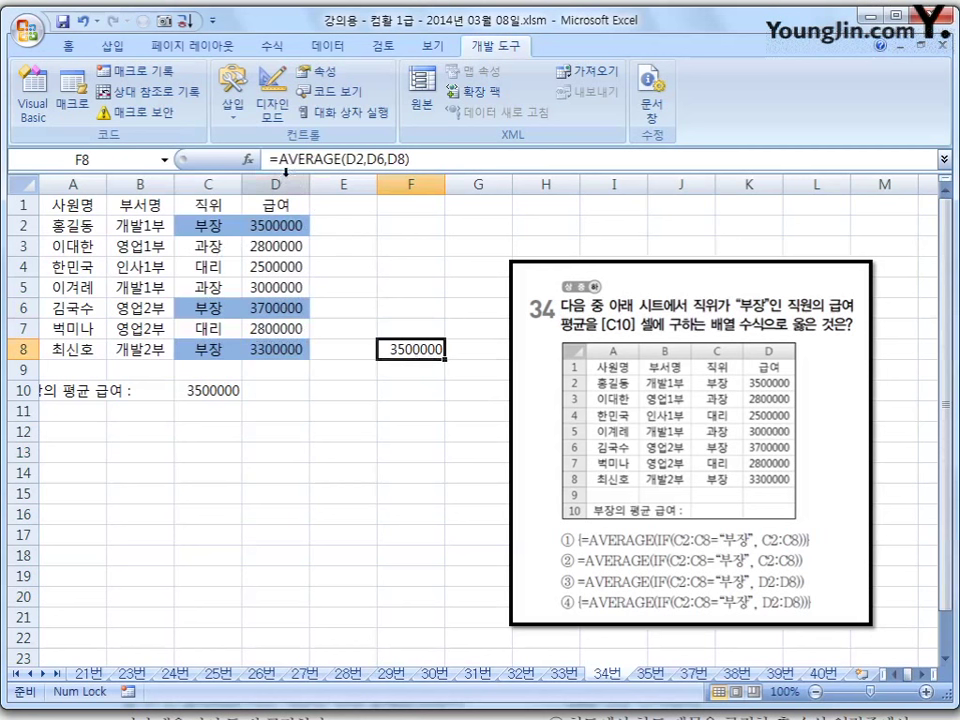
click(291, 226)
click(419, 349)
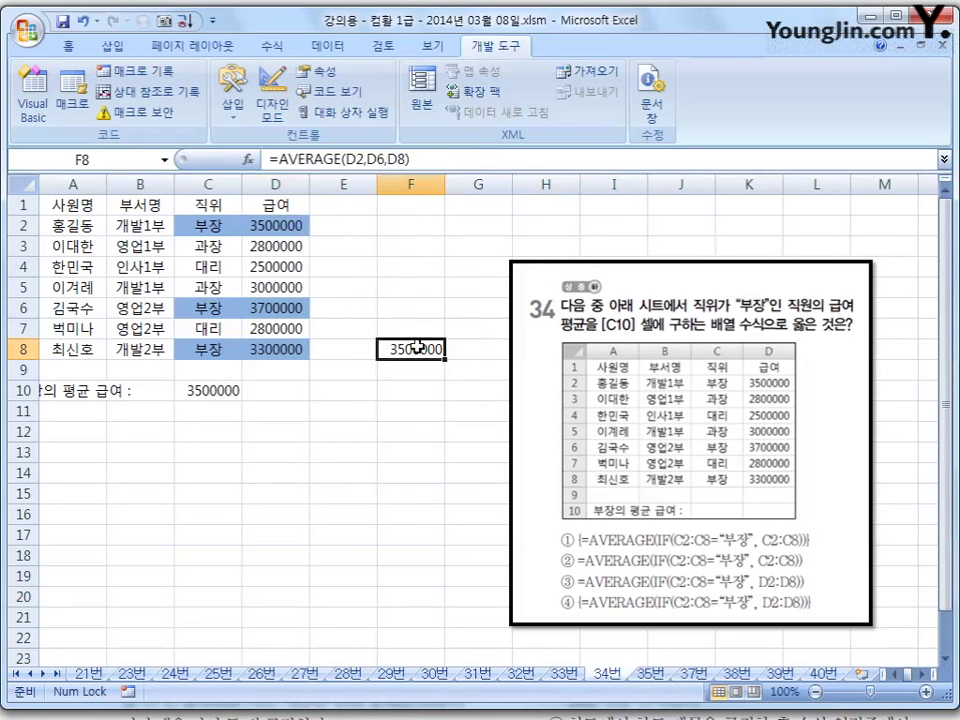
click(292, 310)
click(398, 350)
click(274, 347)
click(388, 347)
Step: Show the array formula in C10 and pen-mark the ranges C2:C8 and D2:D8 together with the matching formula arguments
click(207, 391)
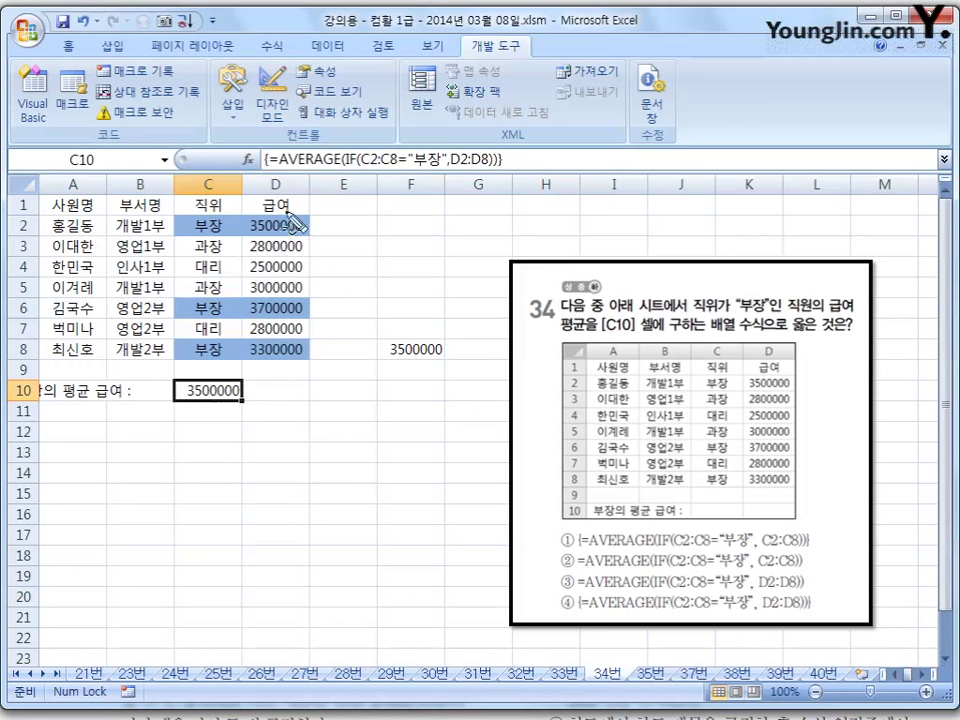
drag(228, 232, 224, 355)
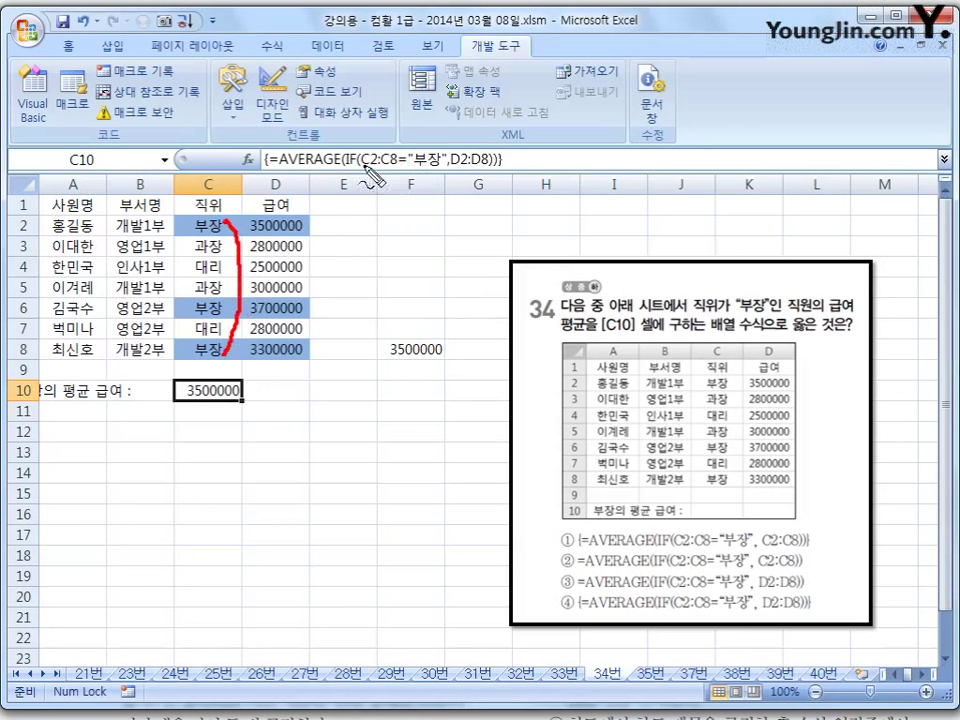
drag(376, 170, 420, 171)
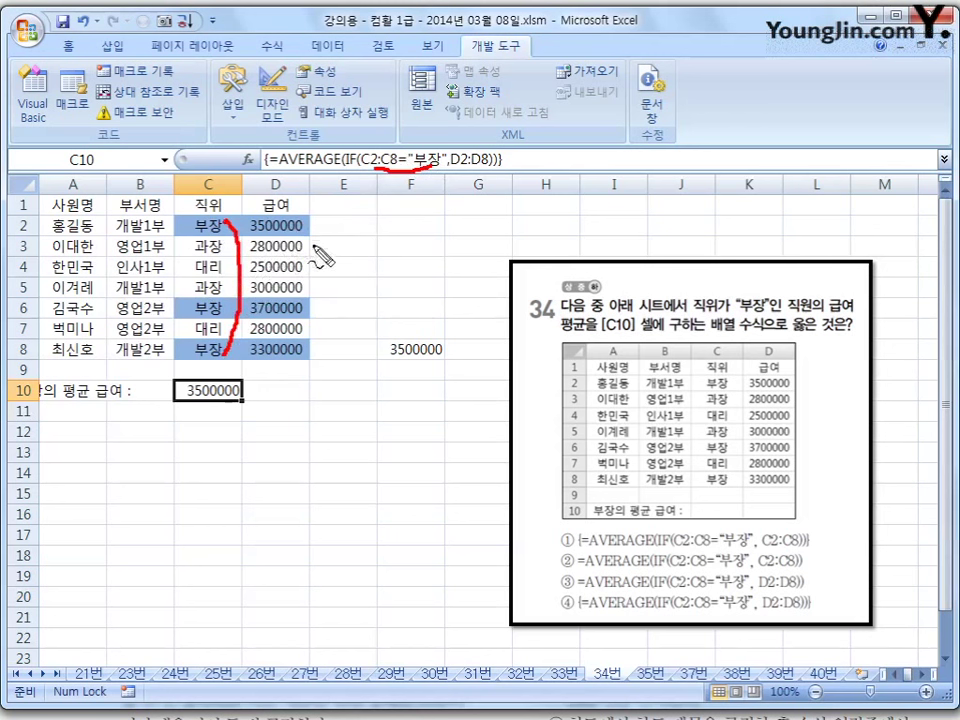
mouse_move(297, 223)
mouse_down()
mouse_move(326, 296)
mouse_move(302, 356)
mouse_up()
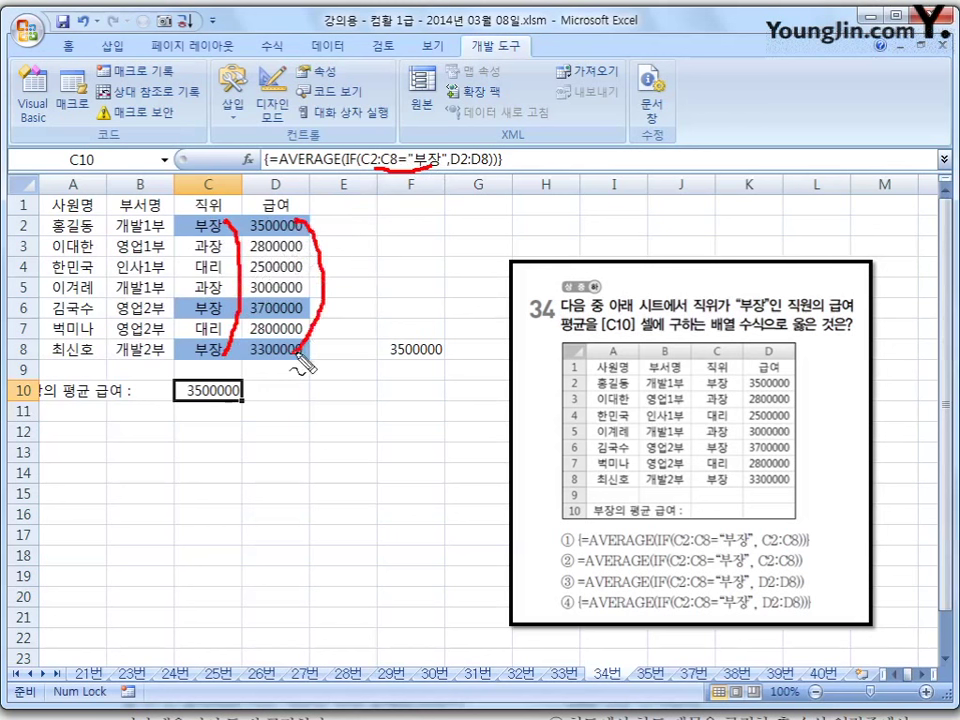
mouse_move(494, 170)
mouse_down()
mouse_move(469, 178)
mouse_move(455, 148)
mouse_move(490, 174)
mouse_move(468, 176)
mouse_up()
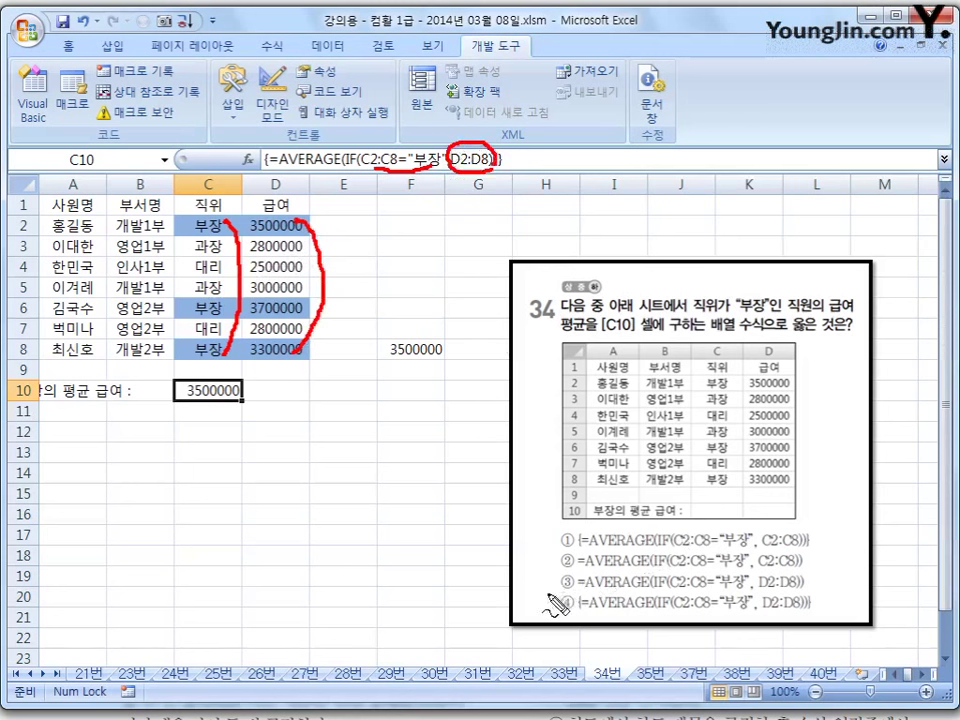
Step: Strike out options ①, ② and ③ of question 34 with the pen, underlining C2:C8 in ①, and box answer ④
drag(570, 562, 541, 597)
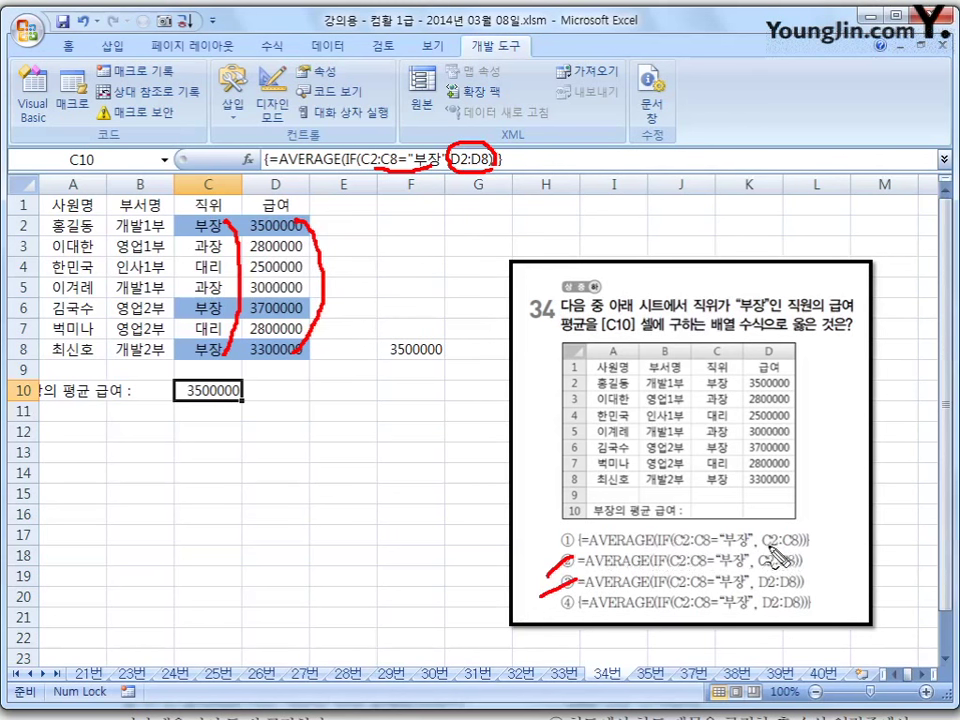
drag(764, 546, 802, 545)
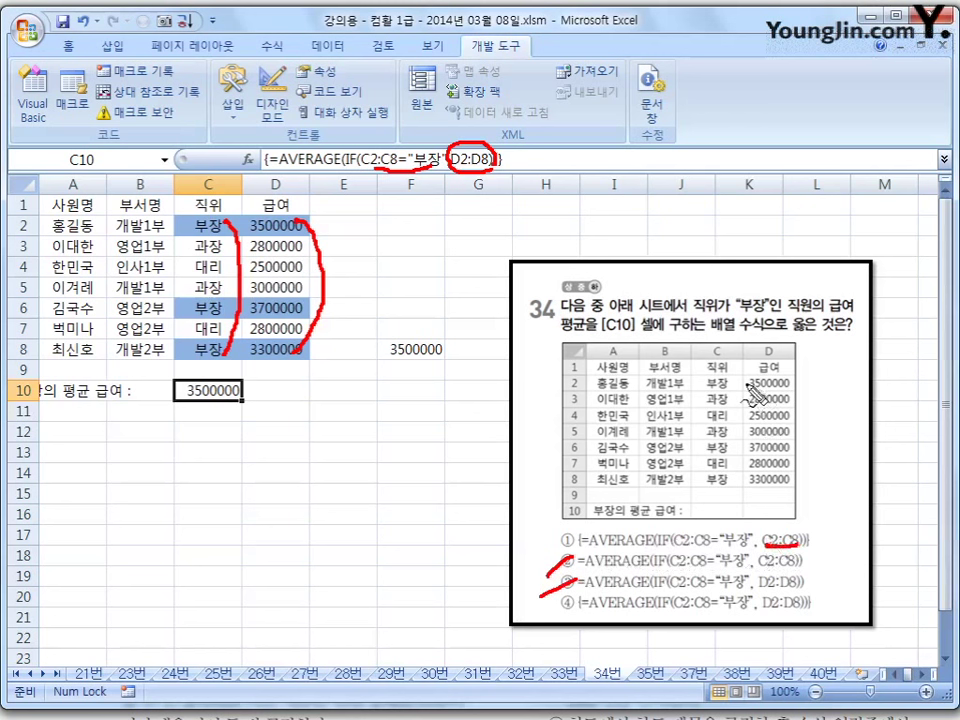
mouse_move(721, 378)
mouse_down()
mouse_move(741, 452)
mouse_move(725, 472)
mouse_up()
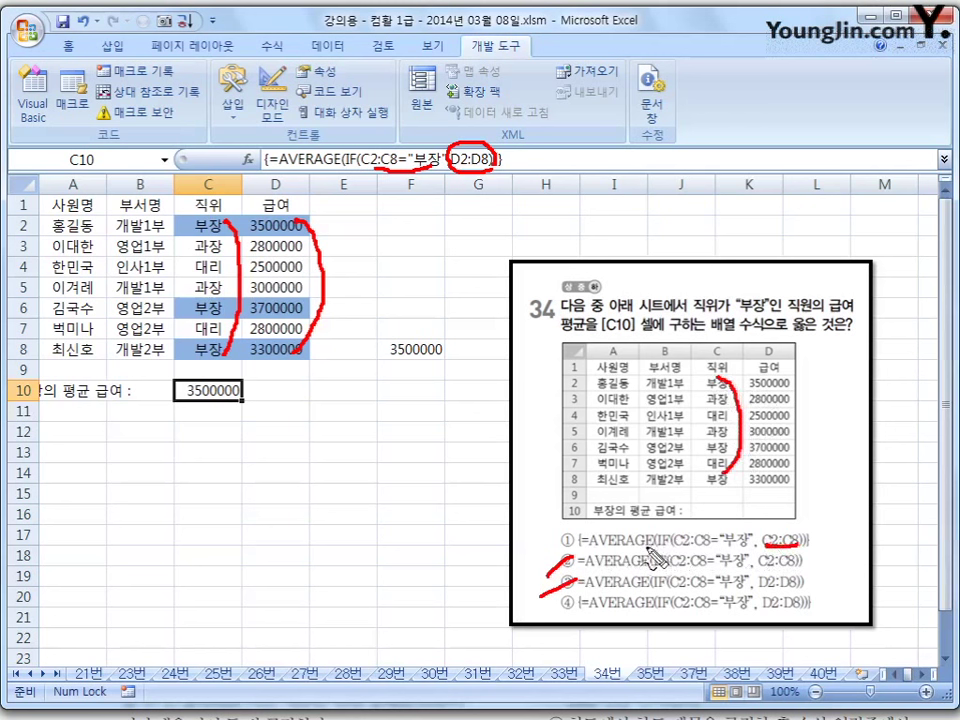
drag(619, 531, 630, 542)
drag(630, 531, 495, 577)
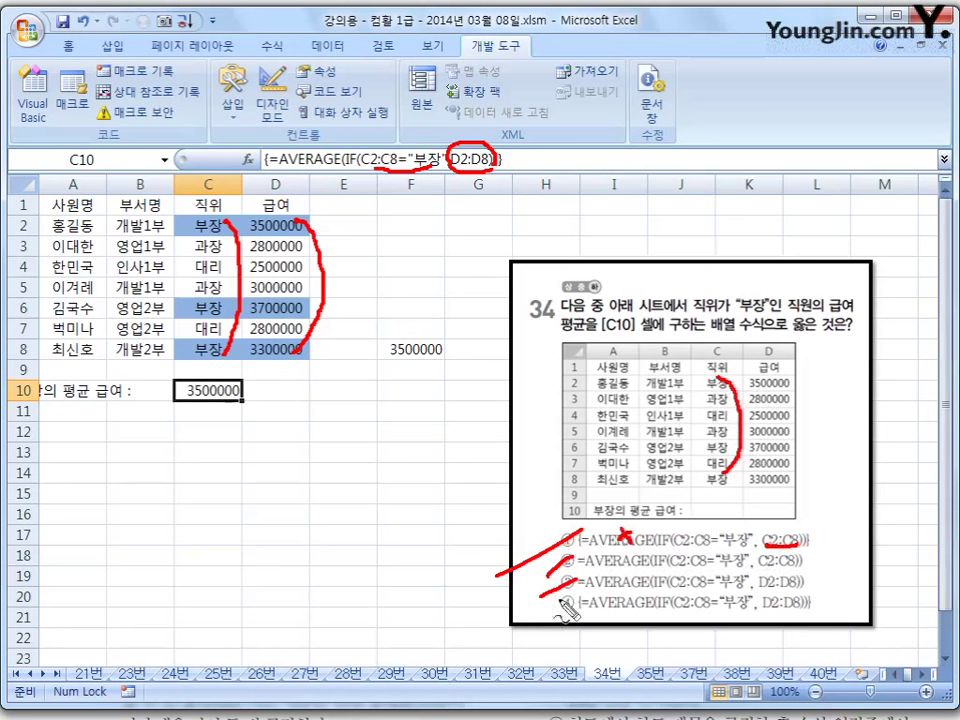
drag(574, 590, 570, 607)
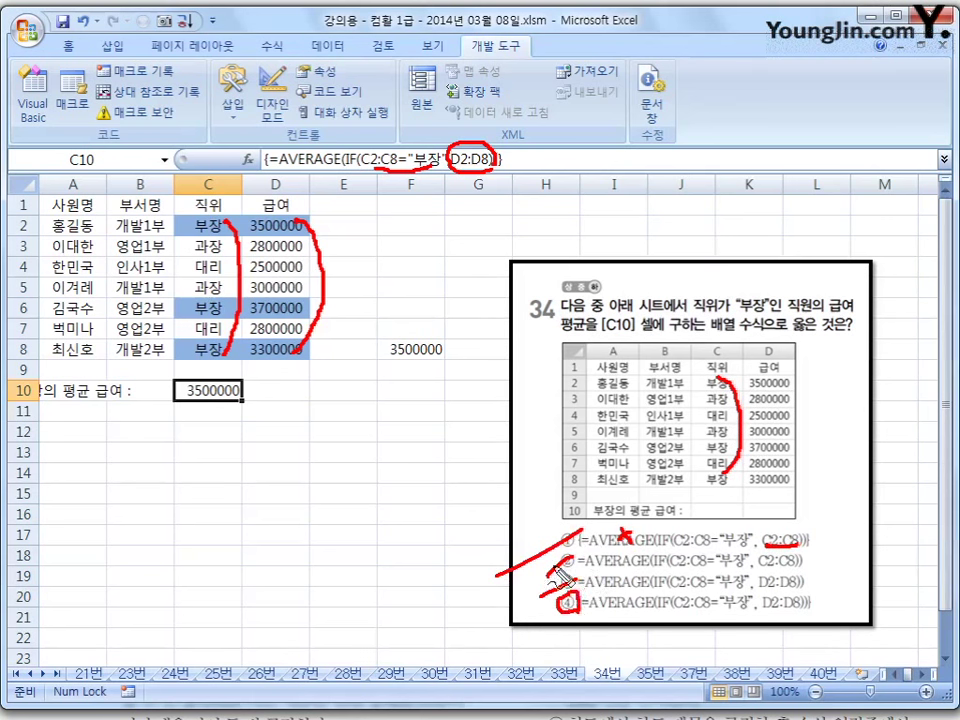
key(Escape)
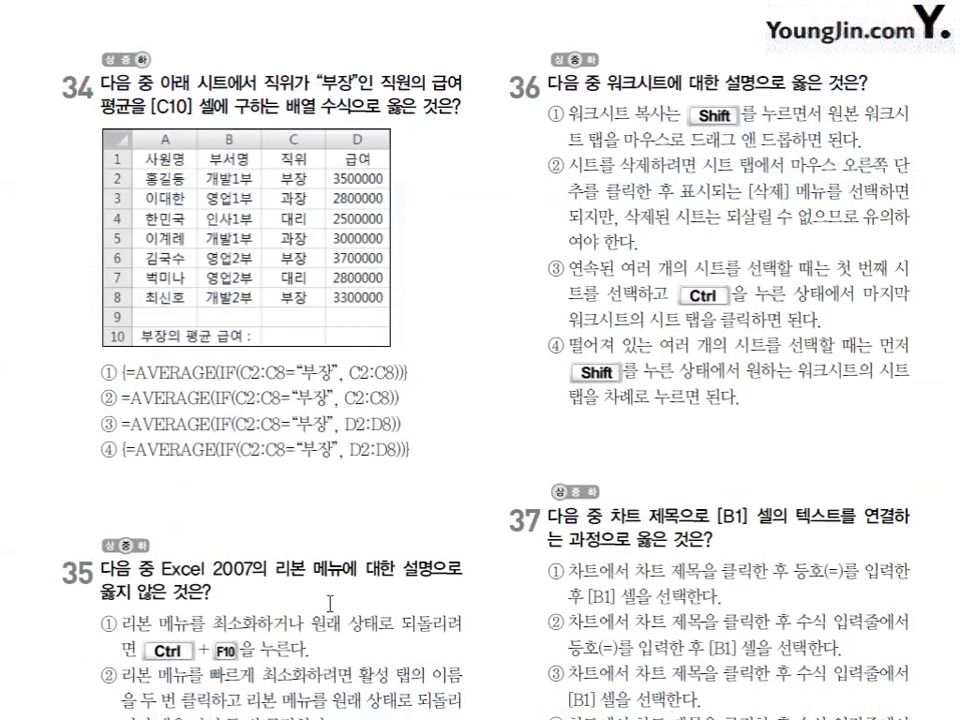